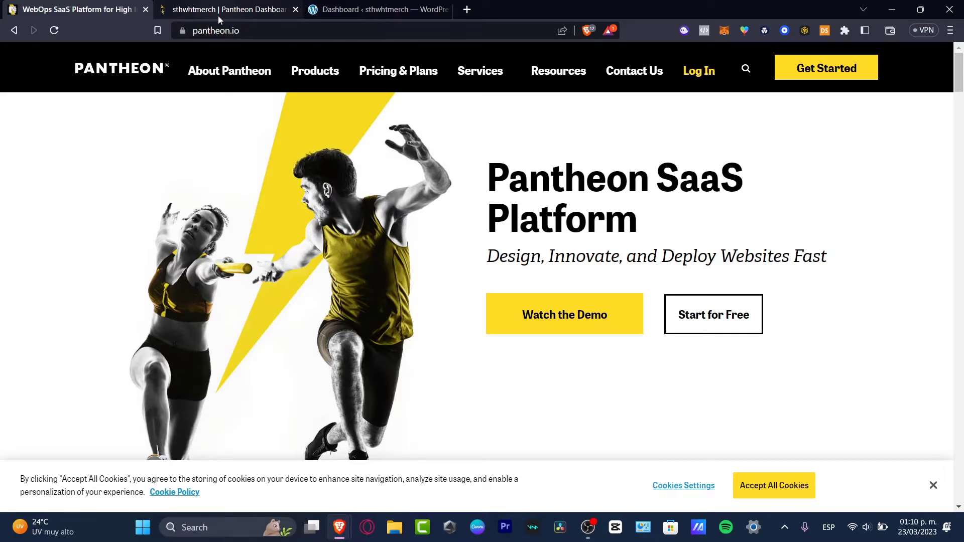
Step: Open wordpress.com in a new browser tab
click(465, 15)
text(wordpress.com)
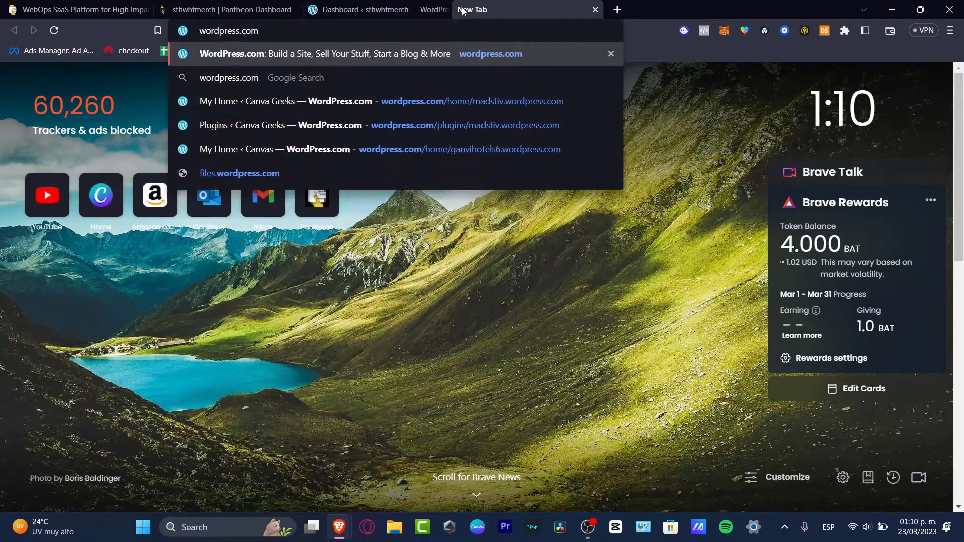
key(Return)
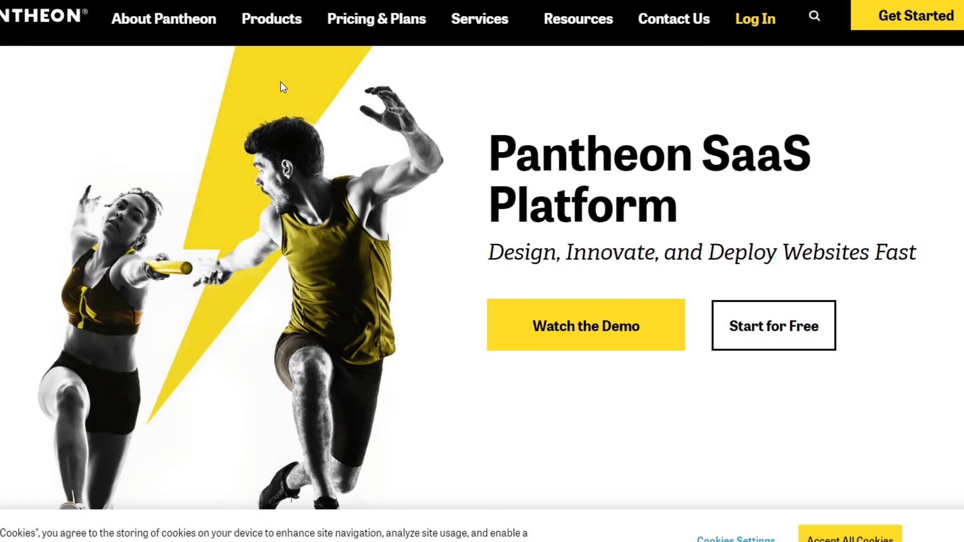
Step: Look through the Pantheon home page, including the section on how marketers succeed with the platform, and return to its beginning
scroll(922, 222, down, 5)
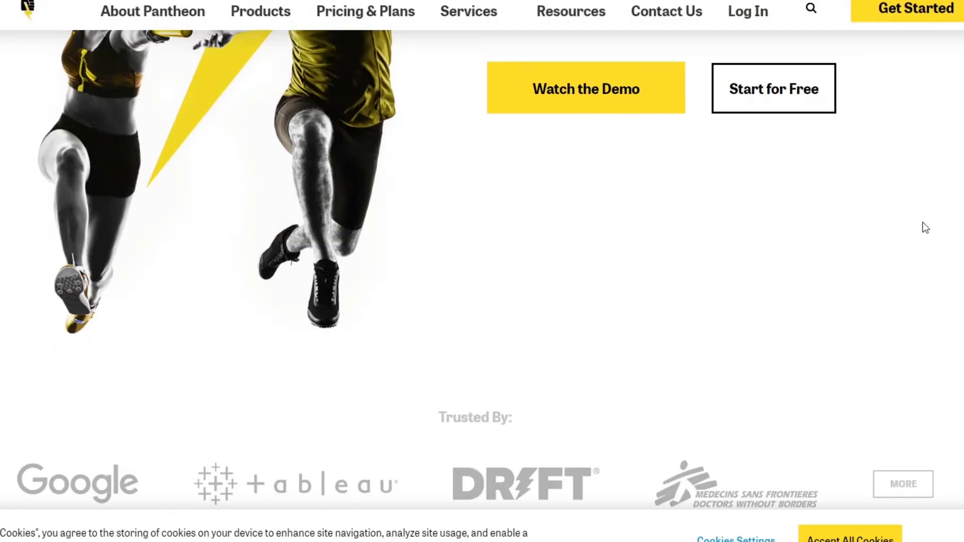
scroll(922, 222, down, 9)
scroll(925, 228, down, 5)
scroll(925, 227, up, 5)
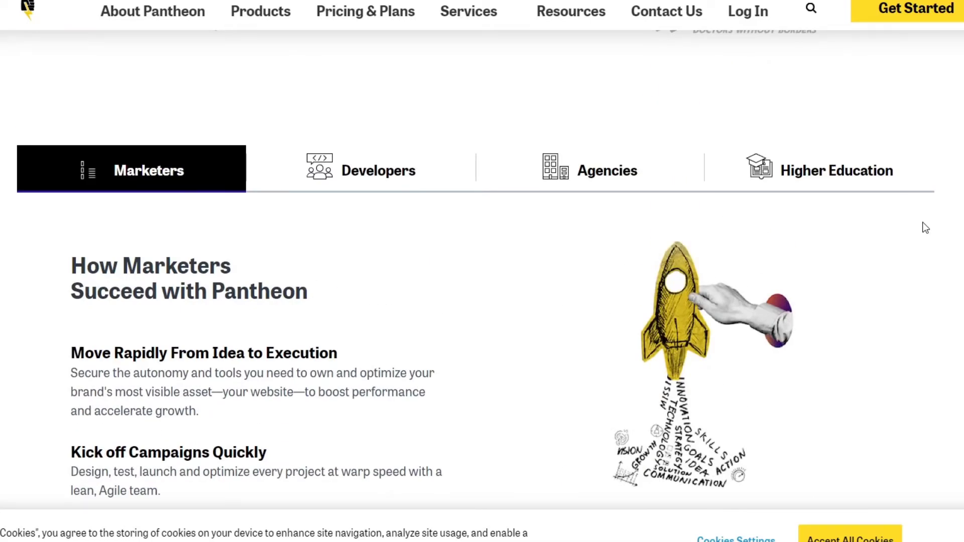
scroll(710, 362, up, 15)
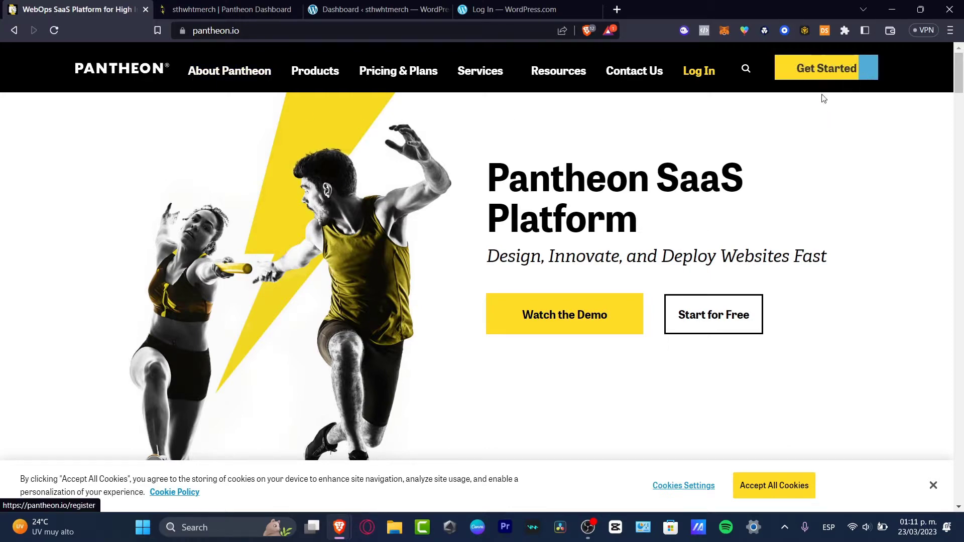
Step: In the Pantheon dashboard, close the Connection Info dialog and reopen the sthwhtmerch site from the Sites list
click(242, 5)
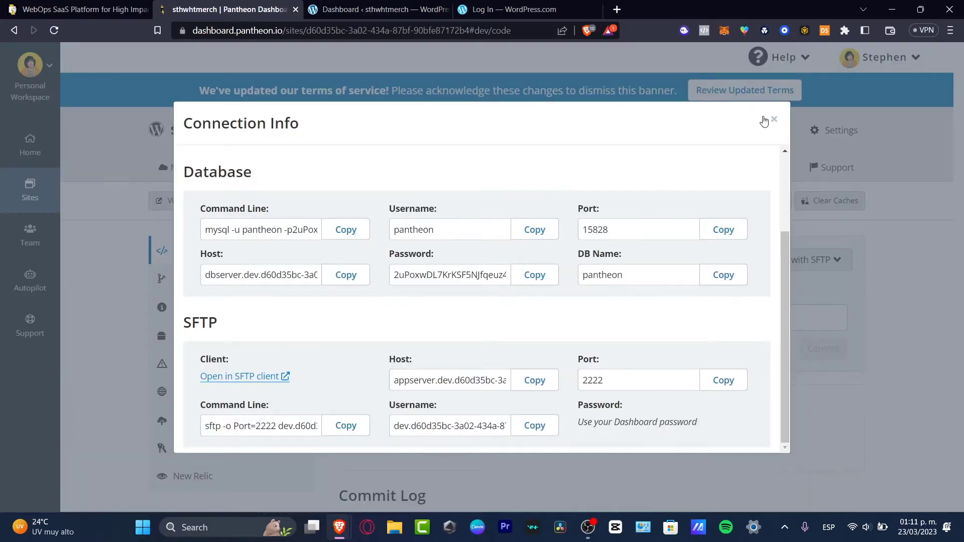
click(773, 119)
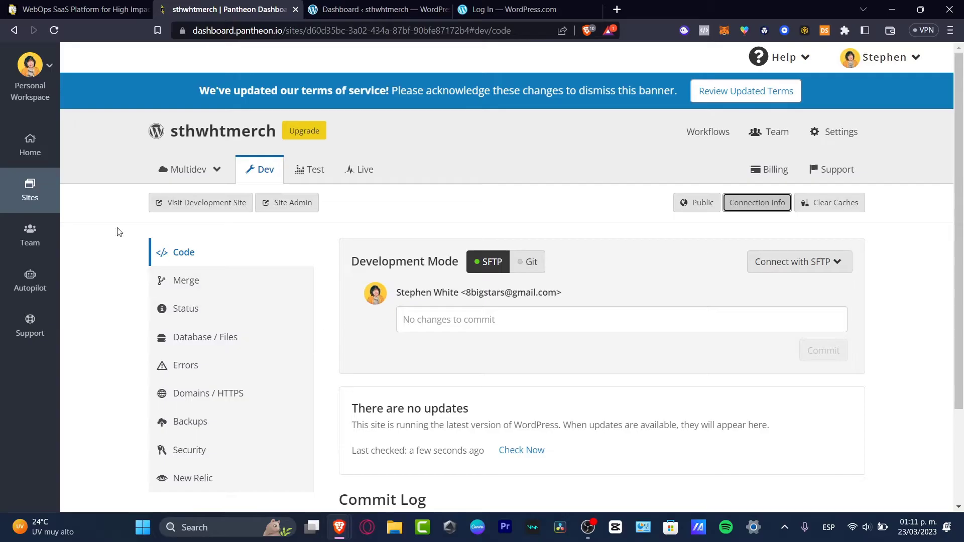
click(37, 196)
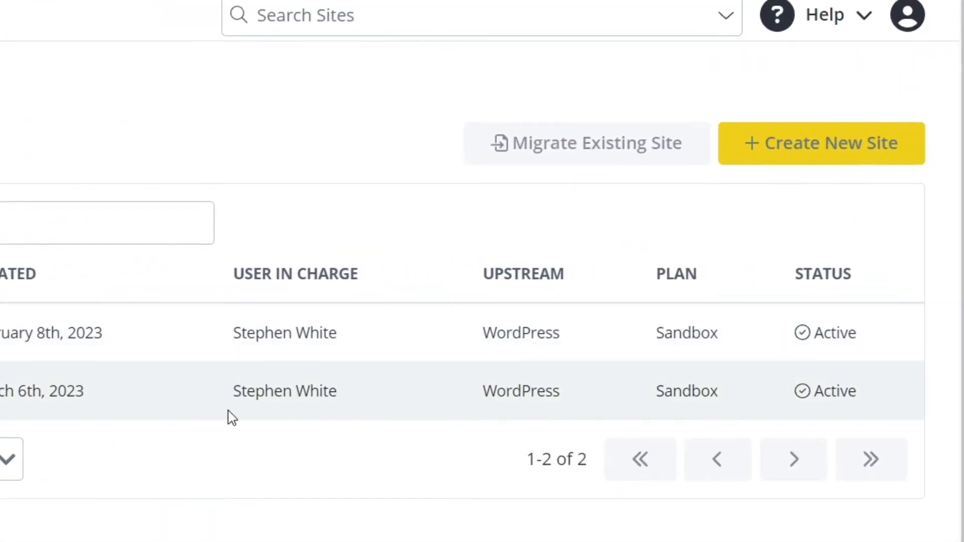
click(78, 351)
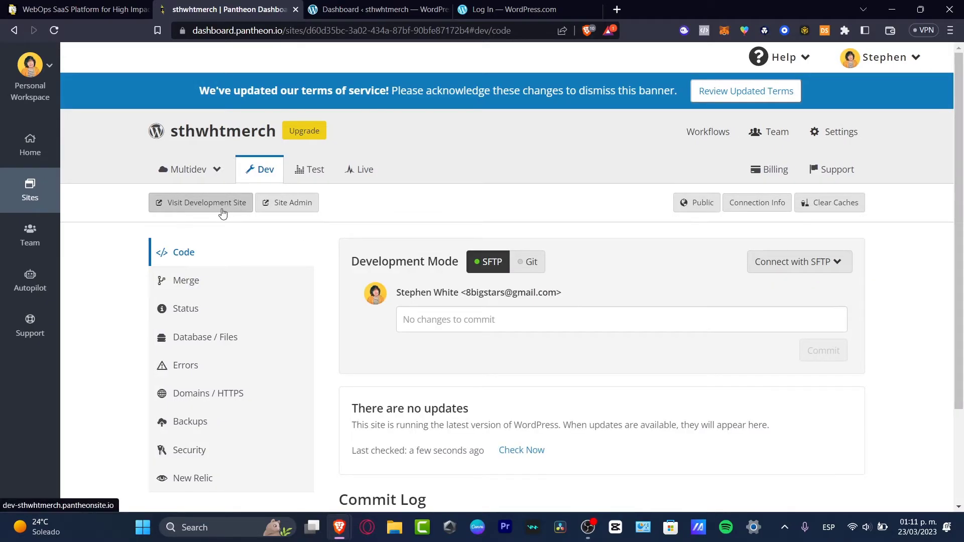
Step: Switch to the development site's WordPress admin and open the Add Plugins page
click(227, 212)
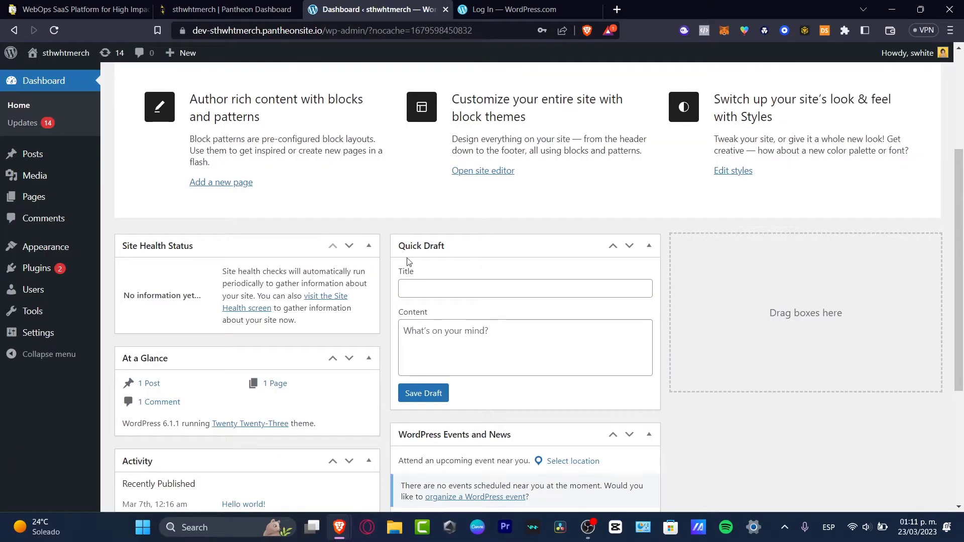
click(51, 277)
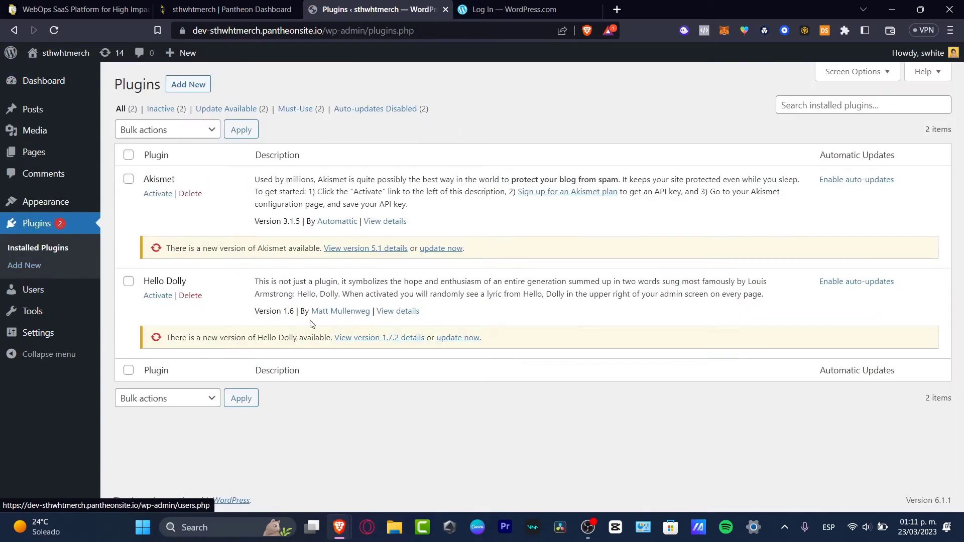
click(194, 85)
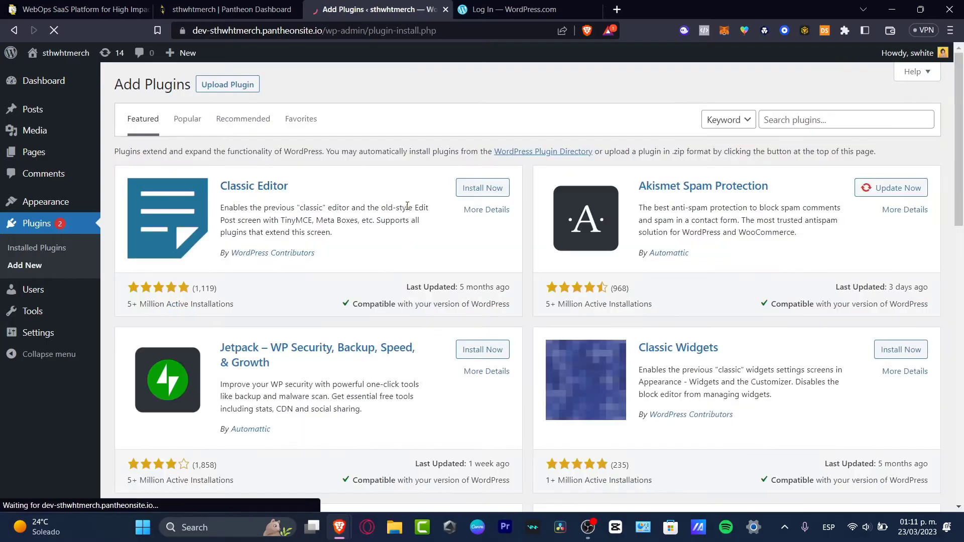
Step: Check the Classic Editor plugin's compatibility with this WordPress version and install the plugin
drag(296, 186, 452, 179)
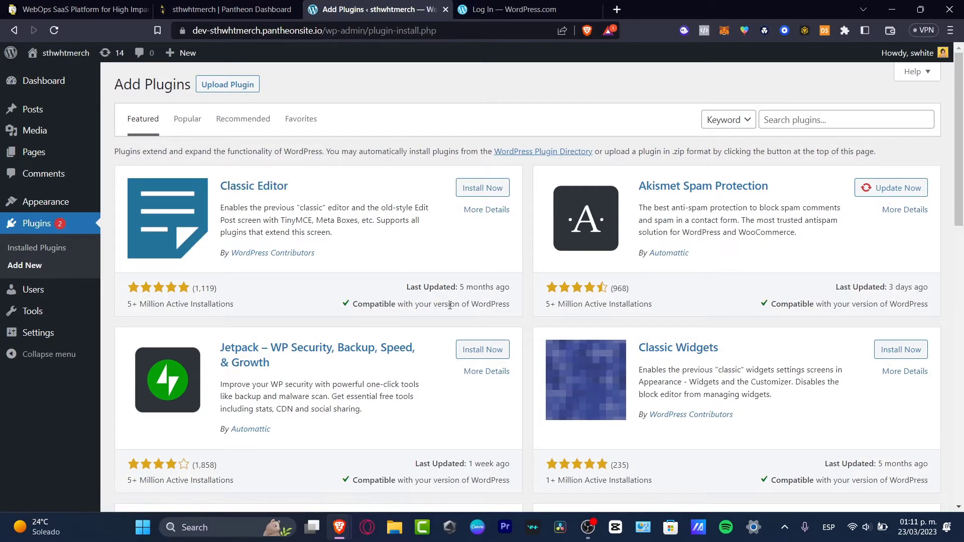
drag(376, 303, 514, 309)
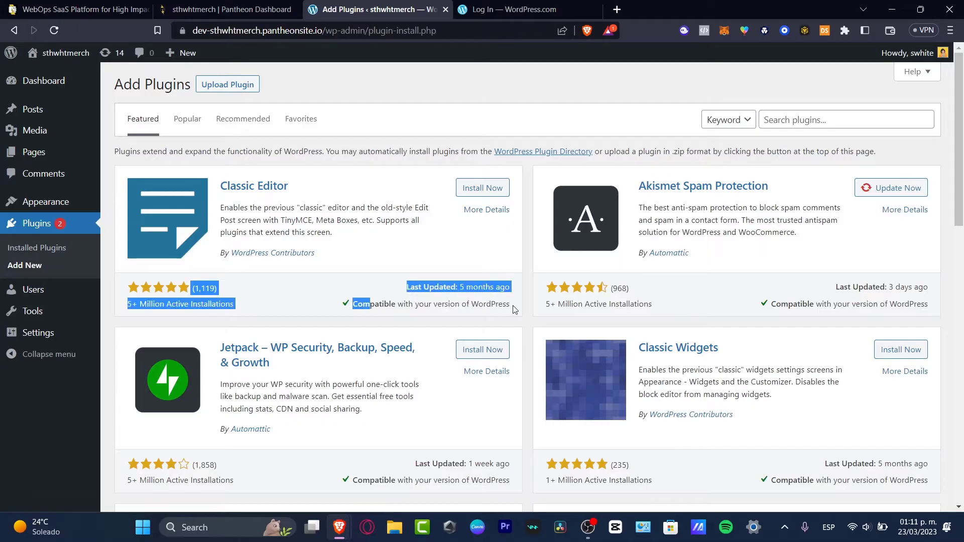
click(514, 309)
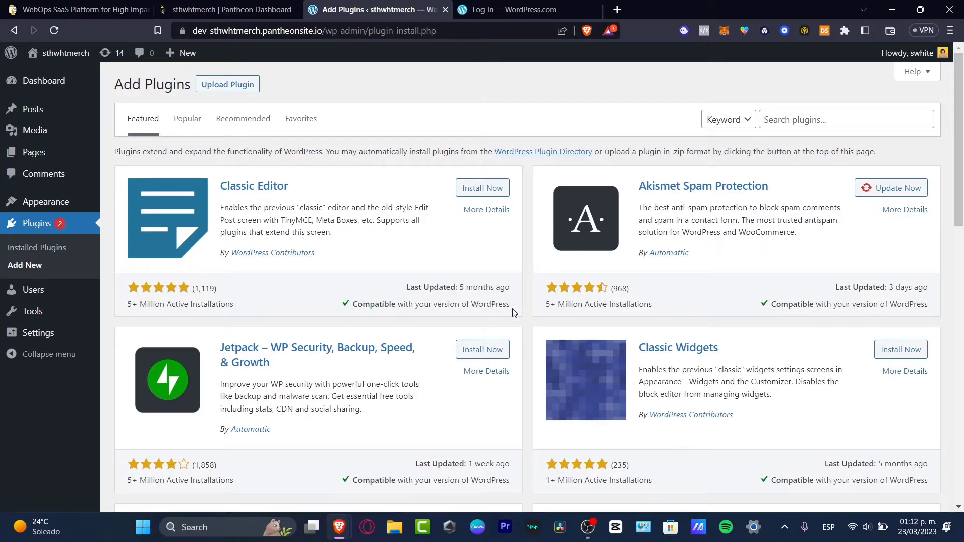
click(495, 193)
Step: Browse the featured plugins and search the plugin directory for "landing"
scroll(662, 284, down, 3)
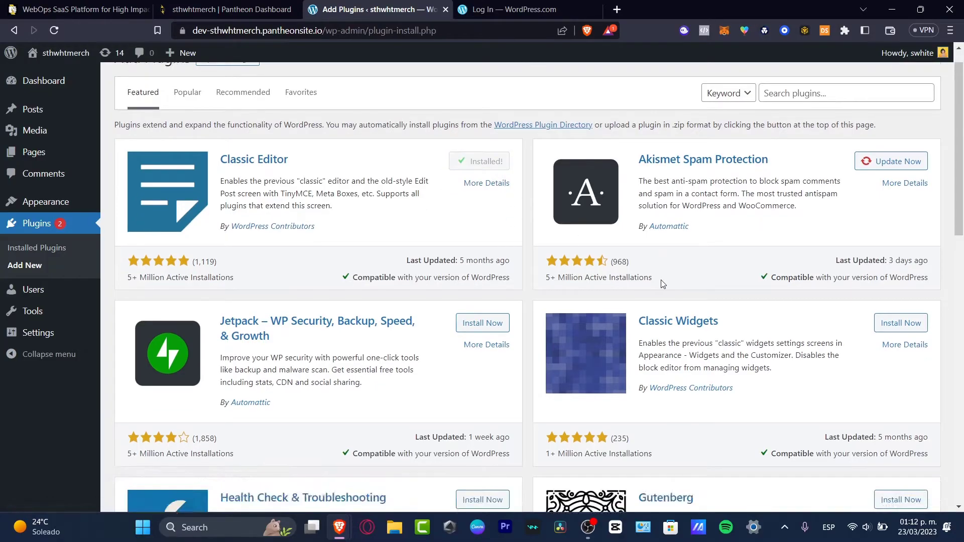
scroll(660, 285, down, 3)
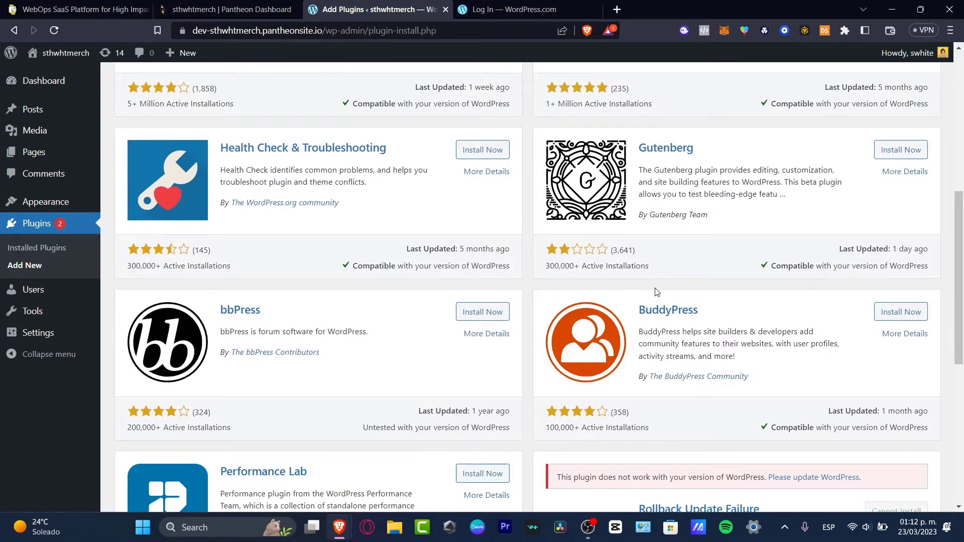
scroll(656, 291, down, 3)
scroll(655, 288, down, 3)
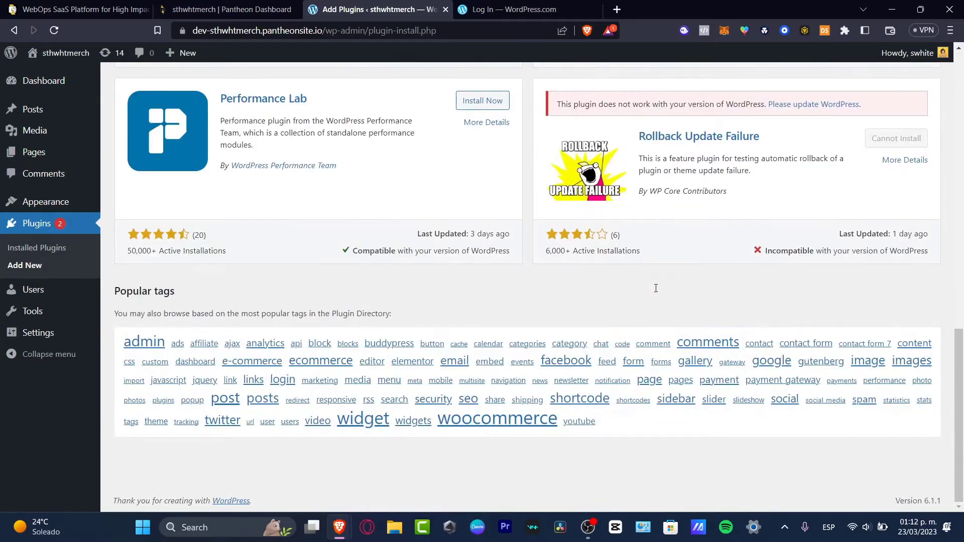
scroll(656, 284, up, 13)
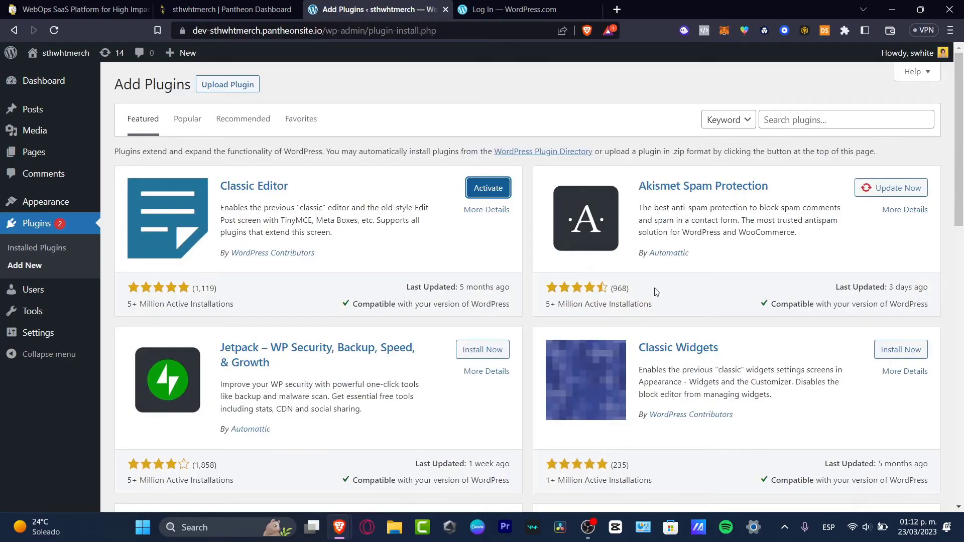
click(804, 120)
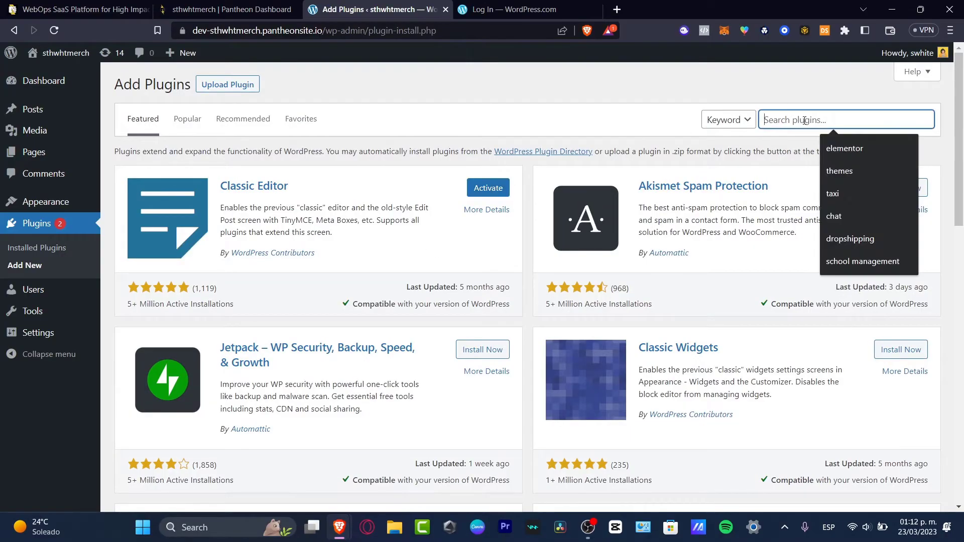
text(landing)
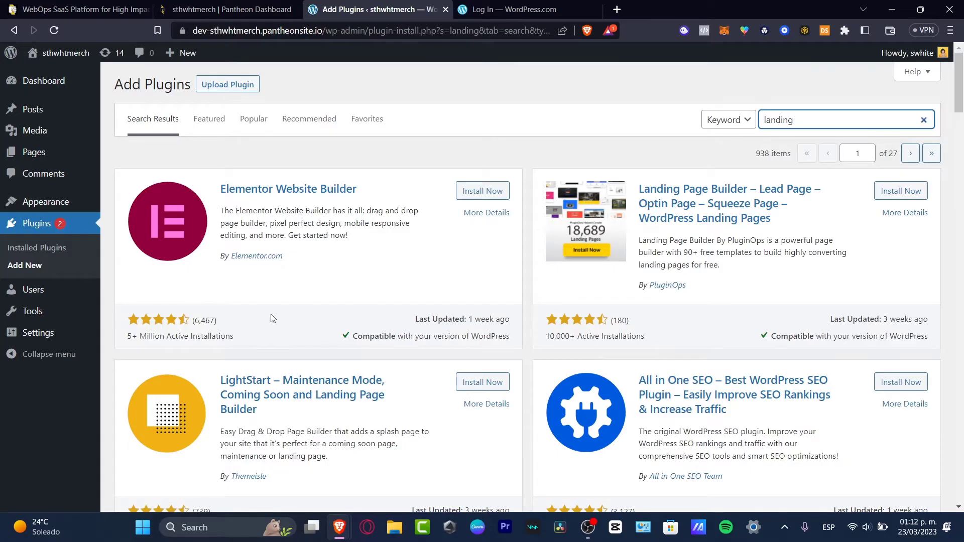
Step: Go to the site's Pages list and start a new page
mouse_move(48, 90)
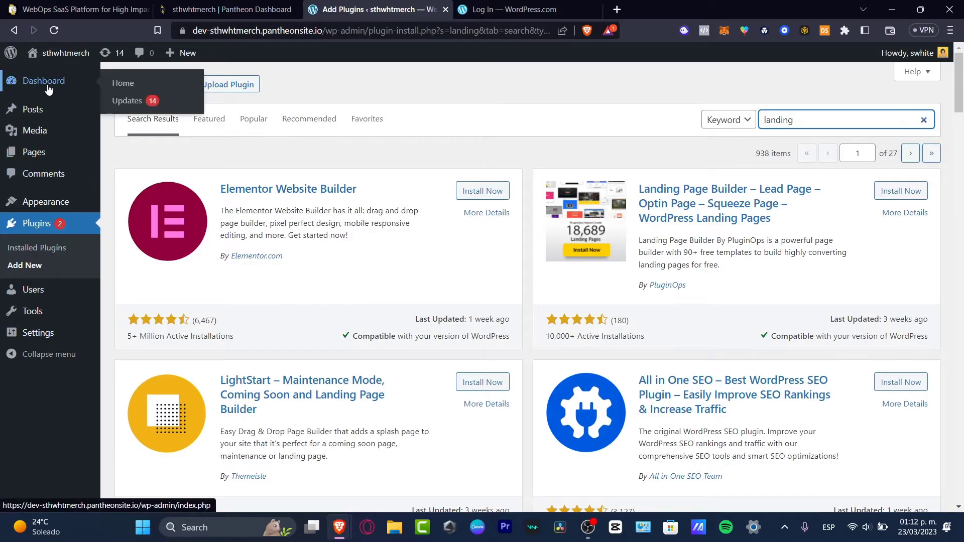
click(45, 154)
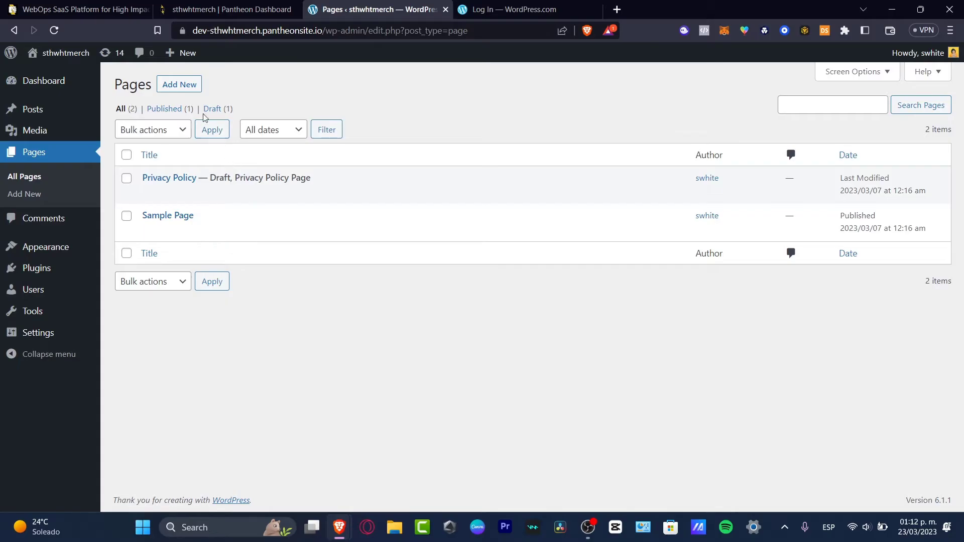
click(170, 84)
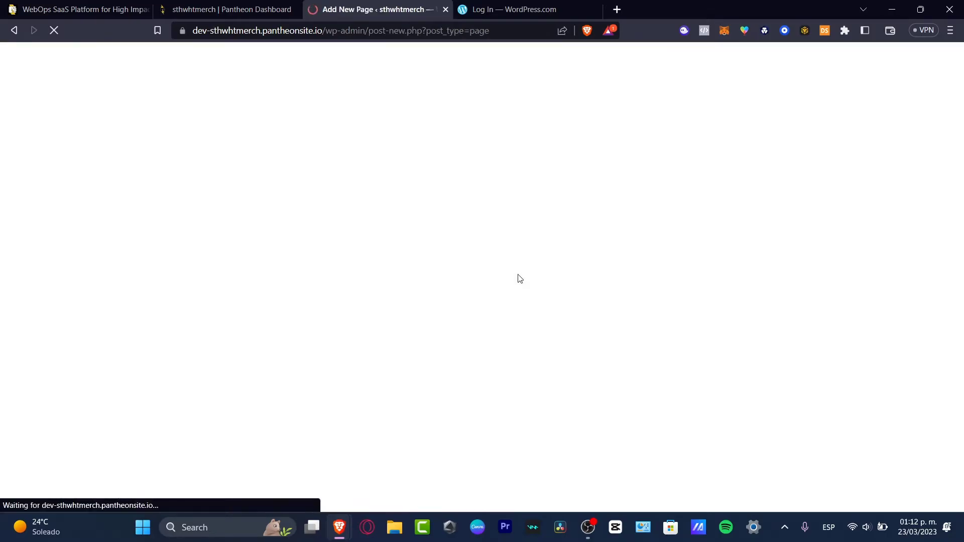
Step: Close the WordPress.com login tab and step through the block editor's welcome guide to its end
click(463, 9)
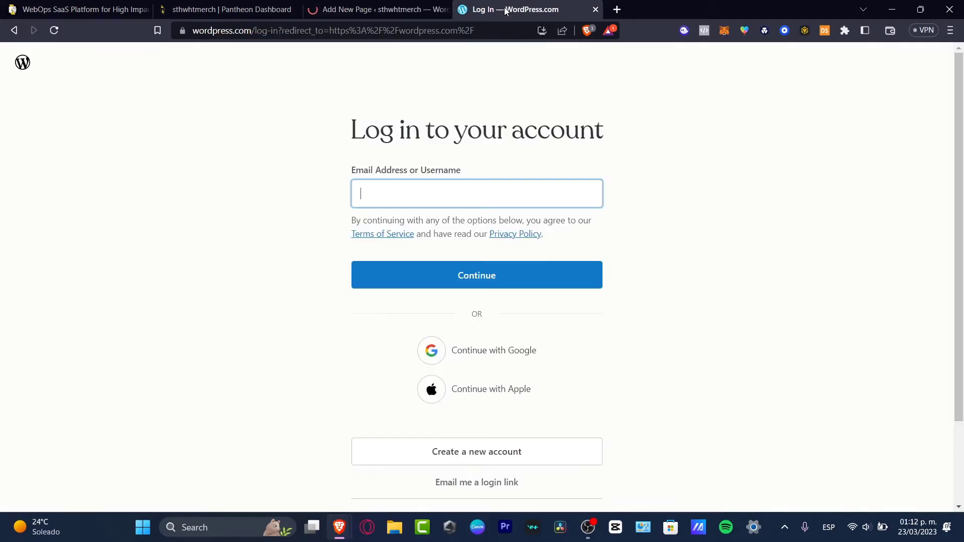
click(595, 9)
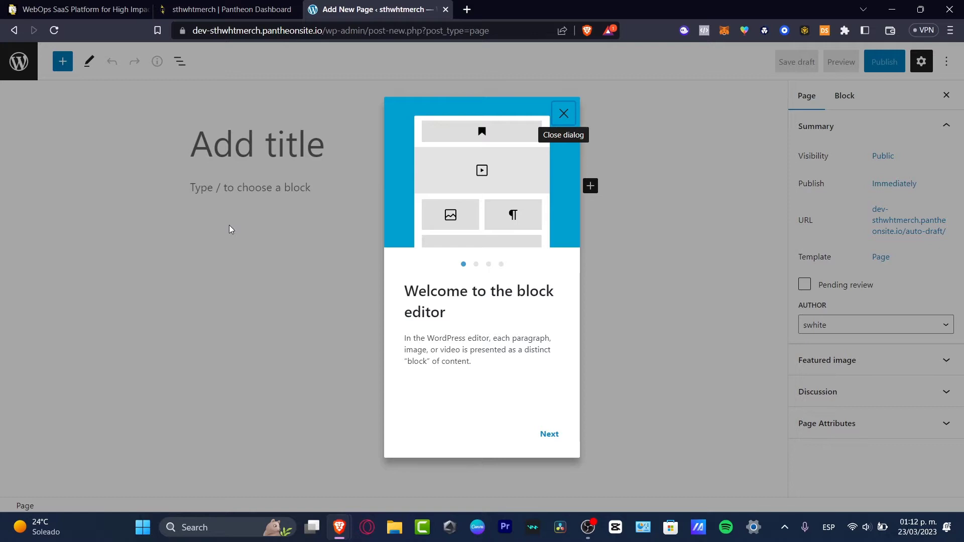
click(550, 434)
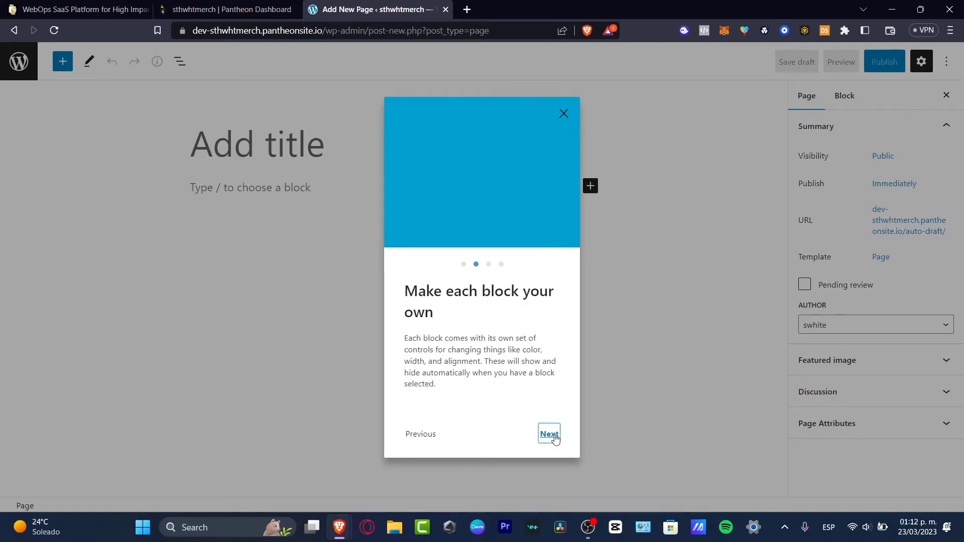
click(552, 436)
click(553, 437)
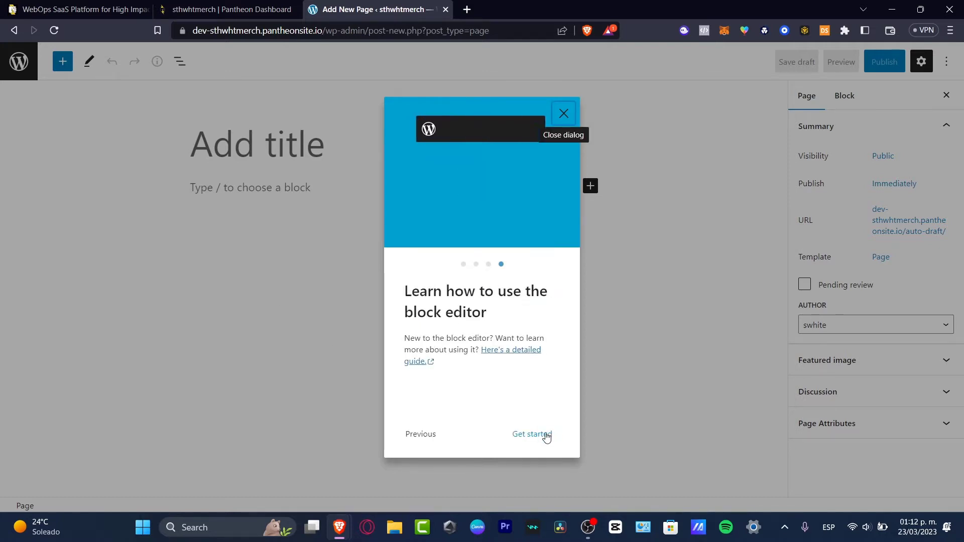
click(542, 435)
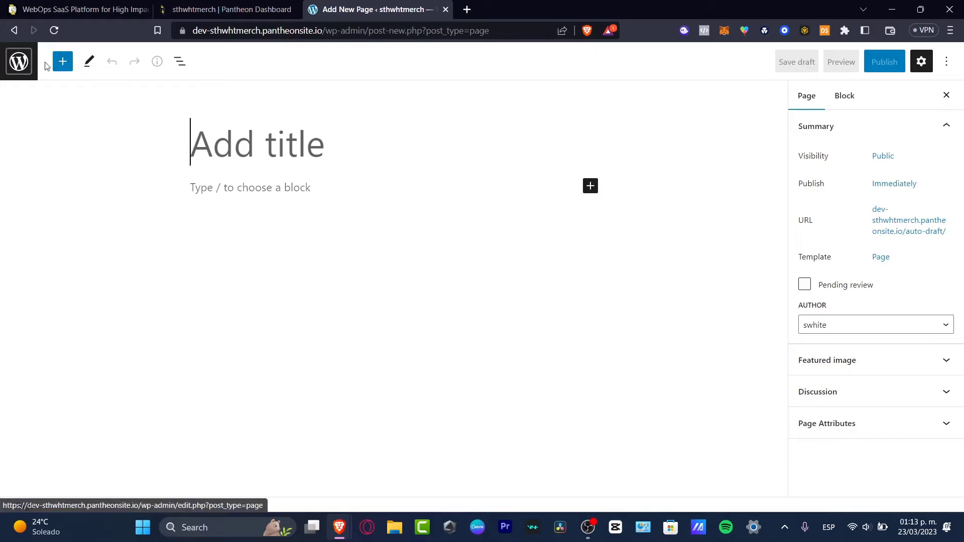
Step: Examine the available design, theme and embed blocks in the block inserter, and return to the Pages list without saving
click(63, 61)
scroll(117, 257, down, 15)
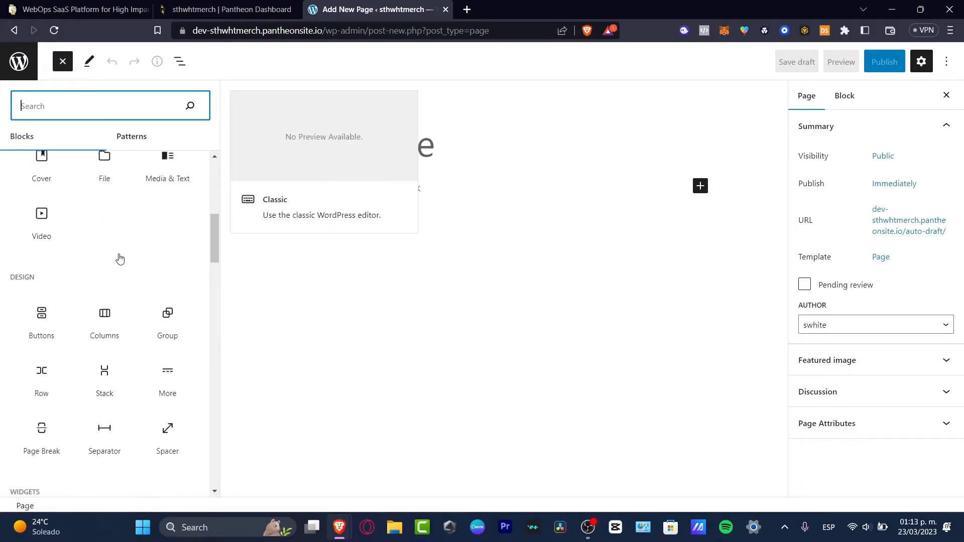
scroll(117, 257, down, 15)
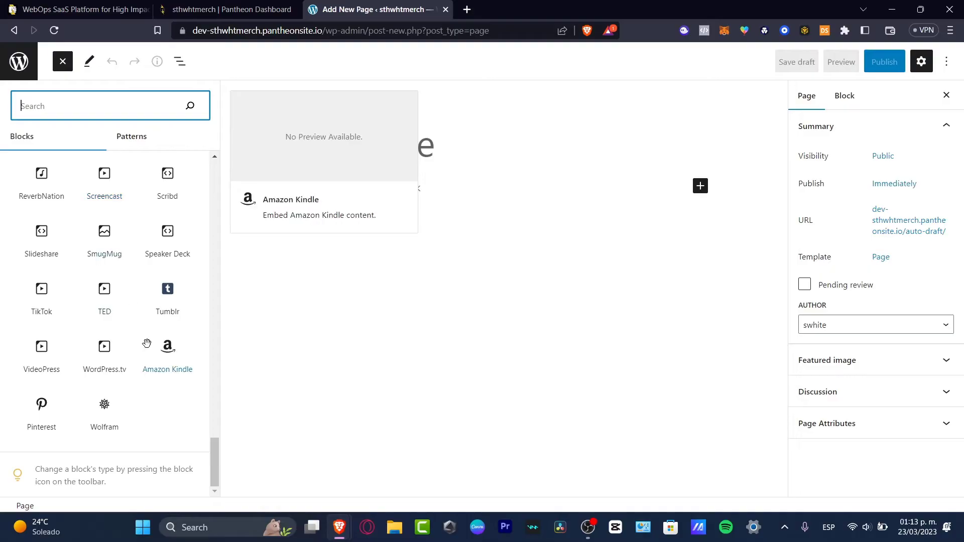
scroll(145, 343, up, 3)
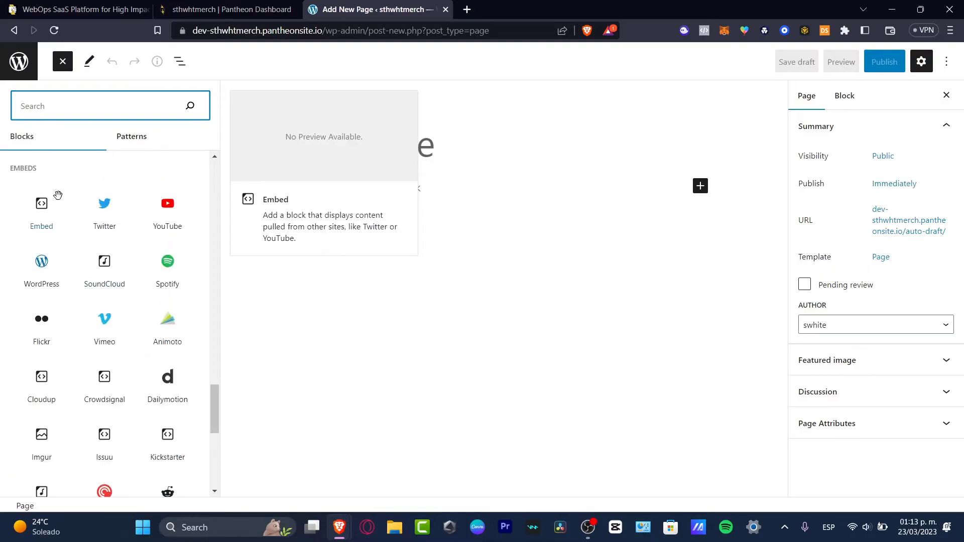
scroll(56, 225, up, 4)
scroll(101, 316, up, 10)
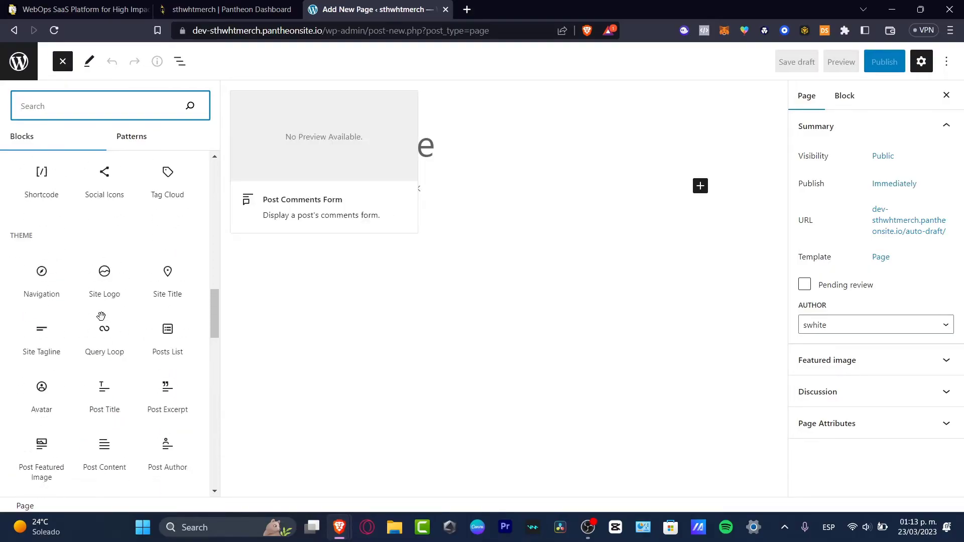
click(419, 315)
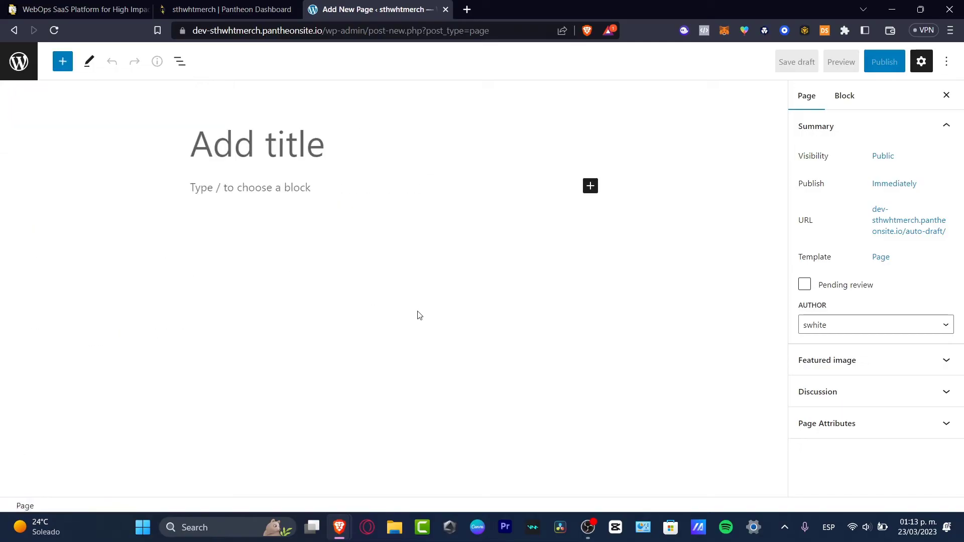
click(21, 63)
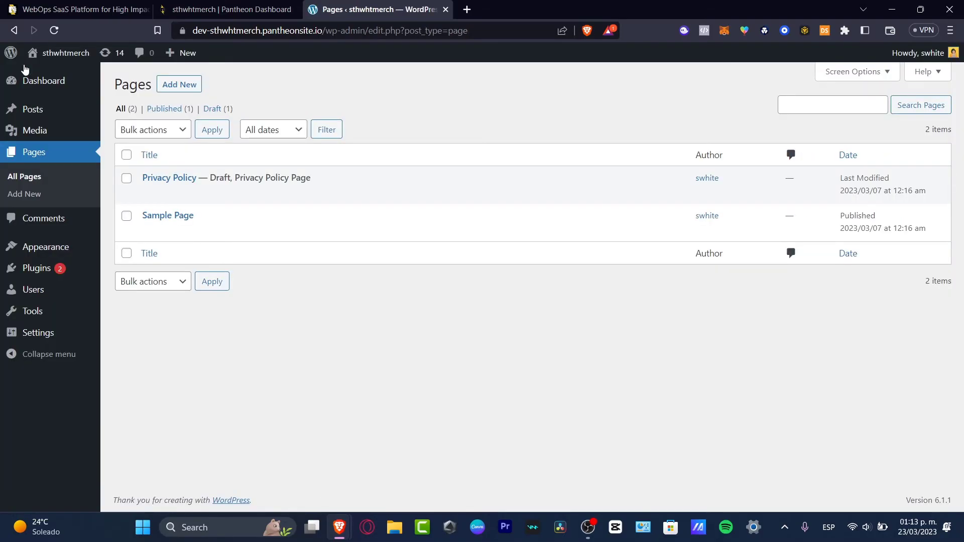
Step: Go to the add-plugins directory and activate the Classic Editor plugin
click(40, 269)
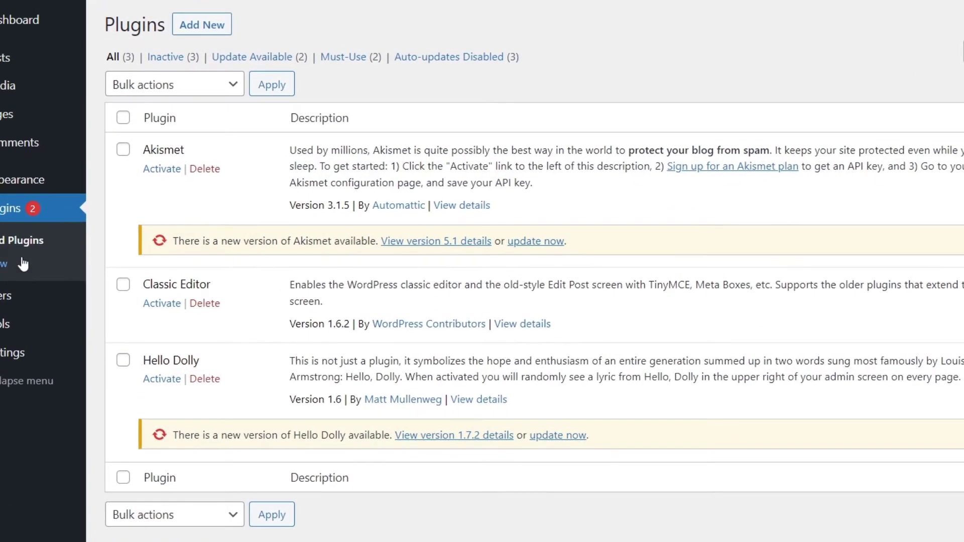
click(204, 25)
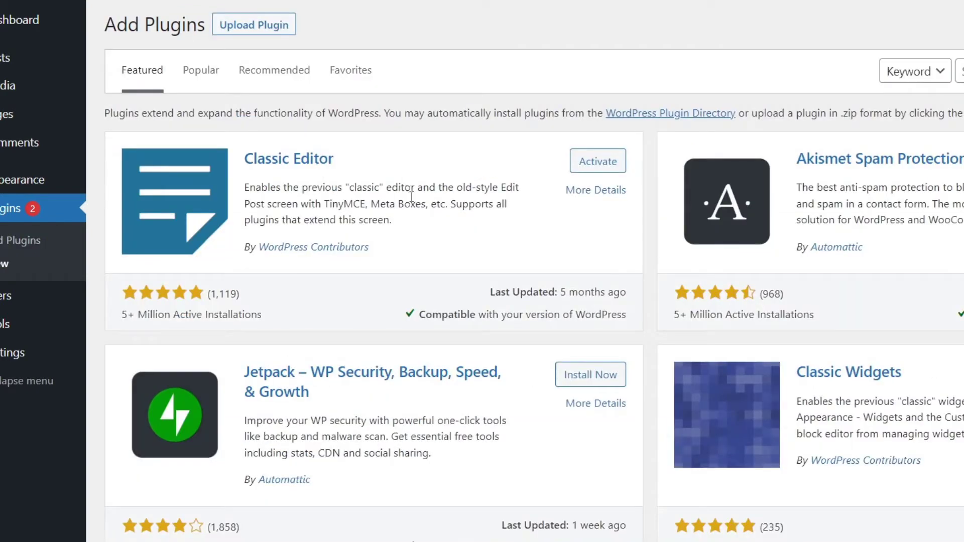
drag(358, 159, 231, 157)
click(367, 164)
click(598, 161)
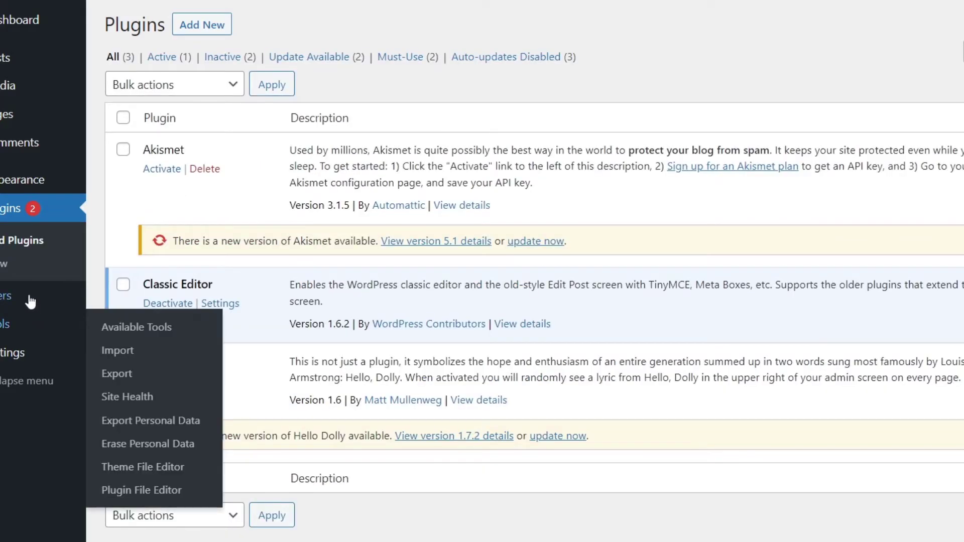
Step: Start a new page to examine the classic editor's title and content fields, and return to the Pages list without saving
mouse_move(15, 353)
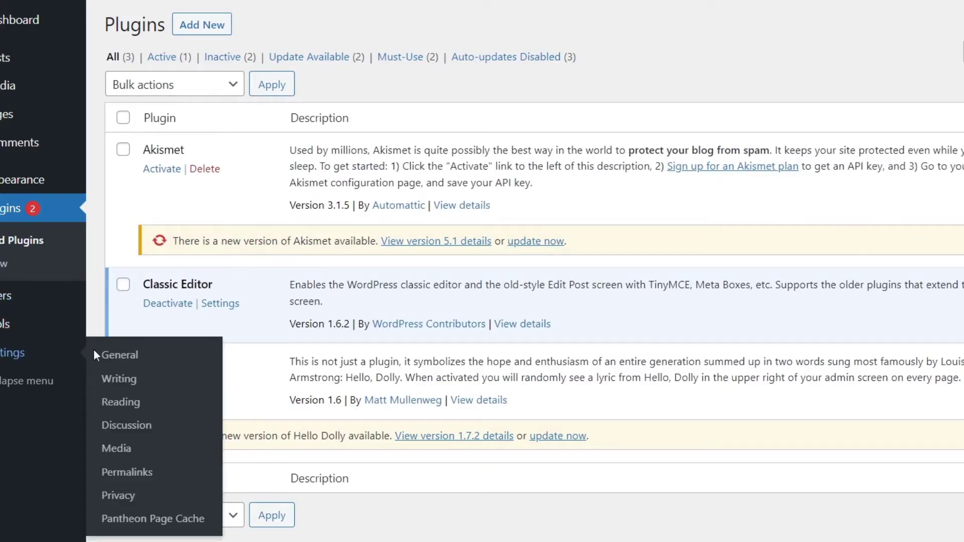
mouse_move(24, 330)
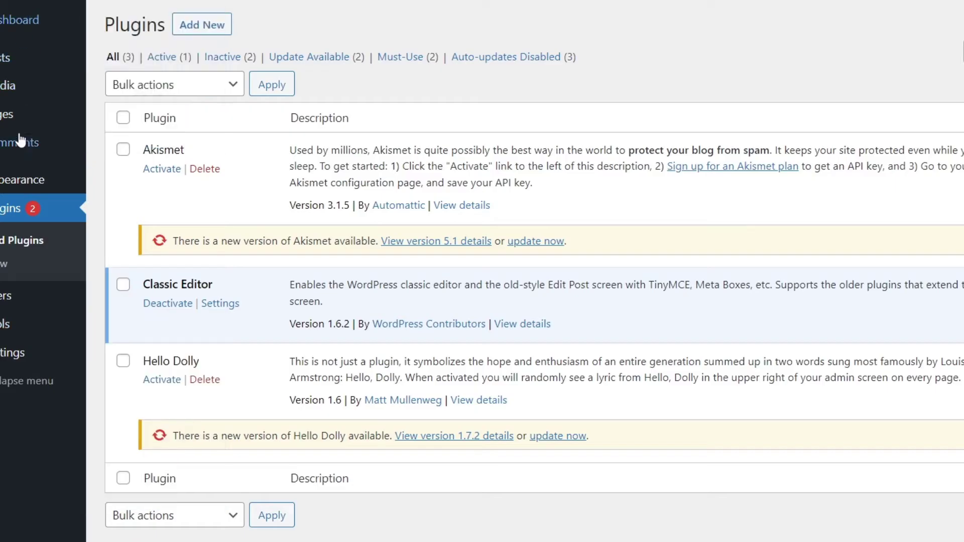
mouse_move(15, 114)
click(163, 116)
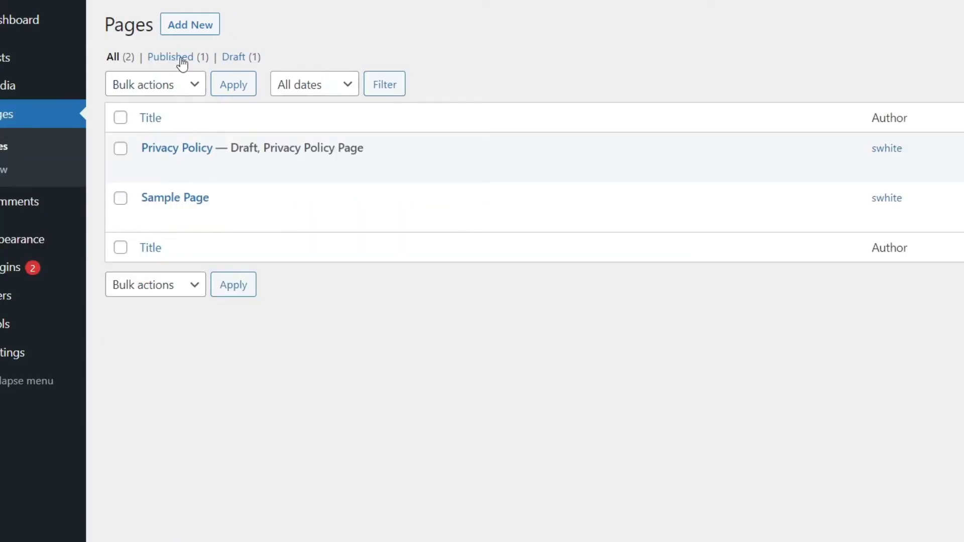
click(196, 31)
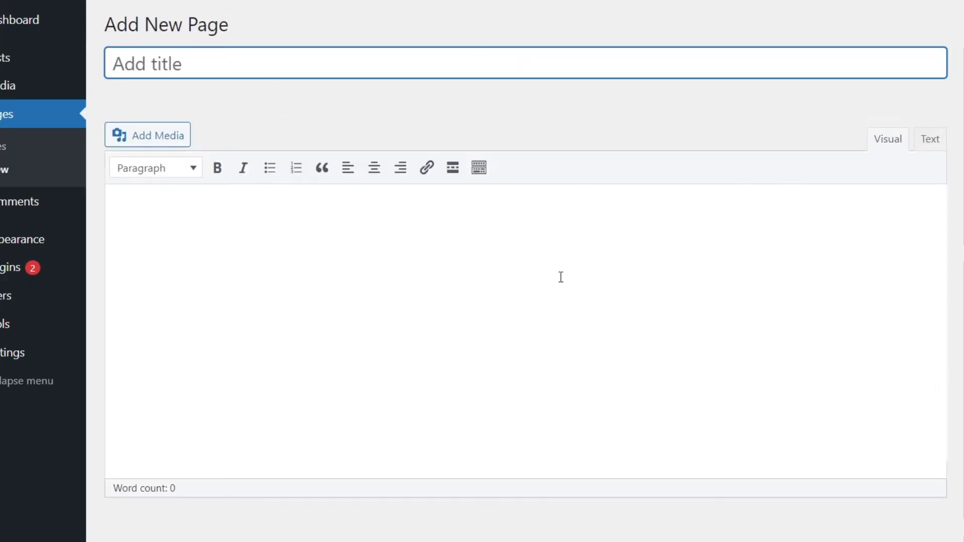
click(492, 267)
click(211, 75)
click(22, 179)
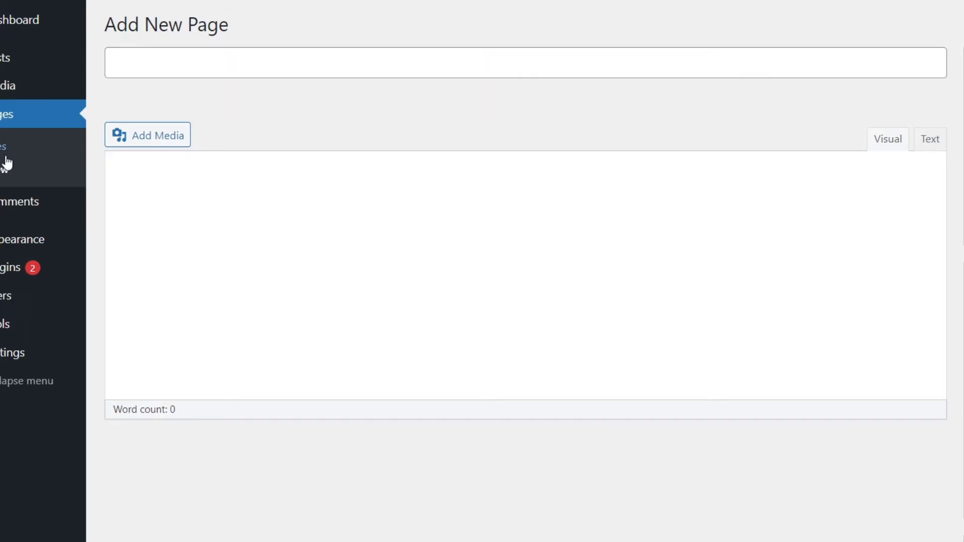
click(6, 150)
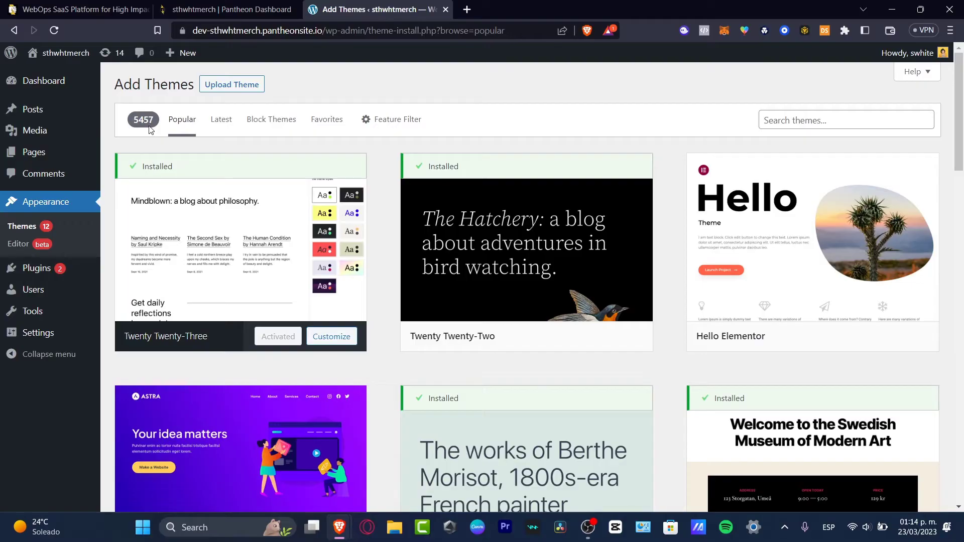
Step: Browse the popular themes available in the theme directory
scroll(237, 140, down, 3)
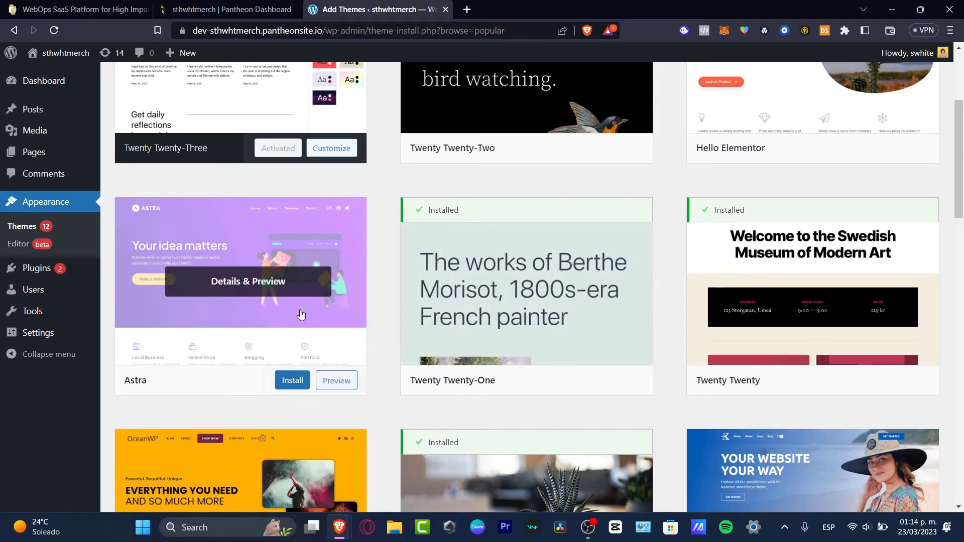
scroll(465, 335, down, 3)
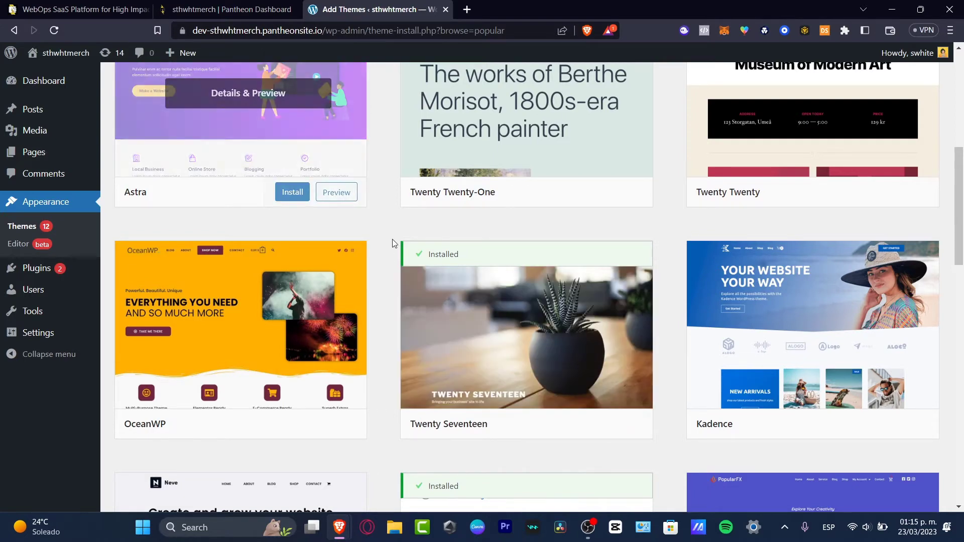
scroll(393, 241, up, 6)
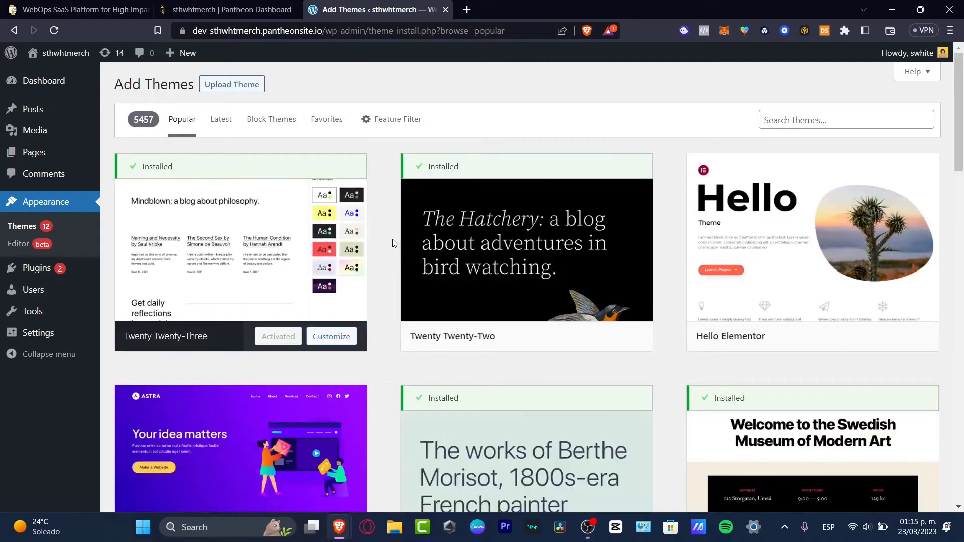
scroll(392, 241, down, 10)
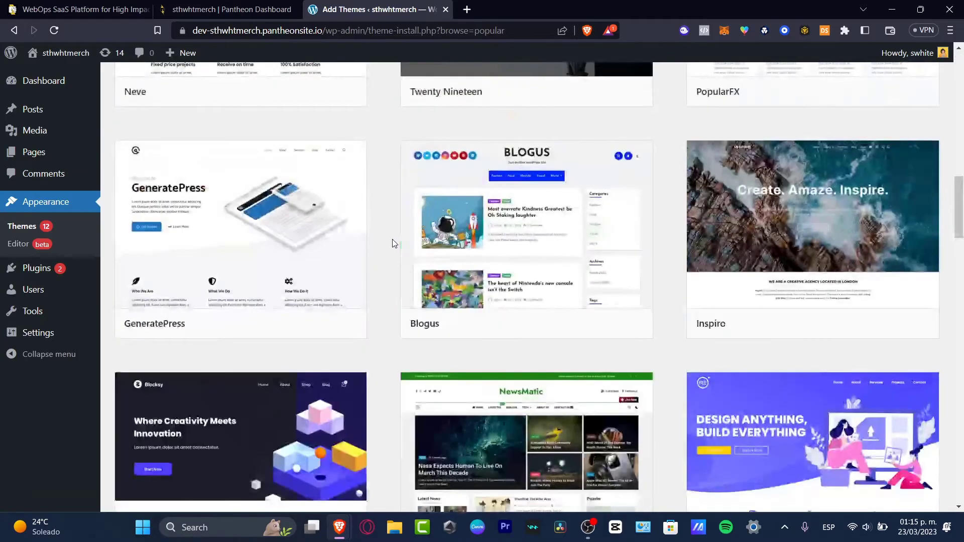
scroll(392, 243, up, 10)
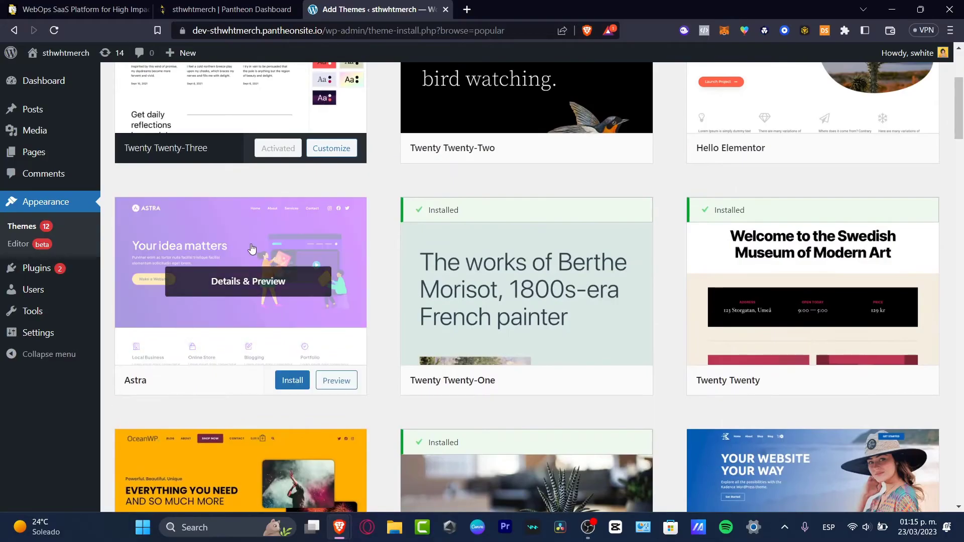
Step: Review the Astra theme's description and demo preview, and install and activate the theme
click(250, 280)
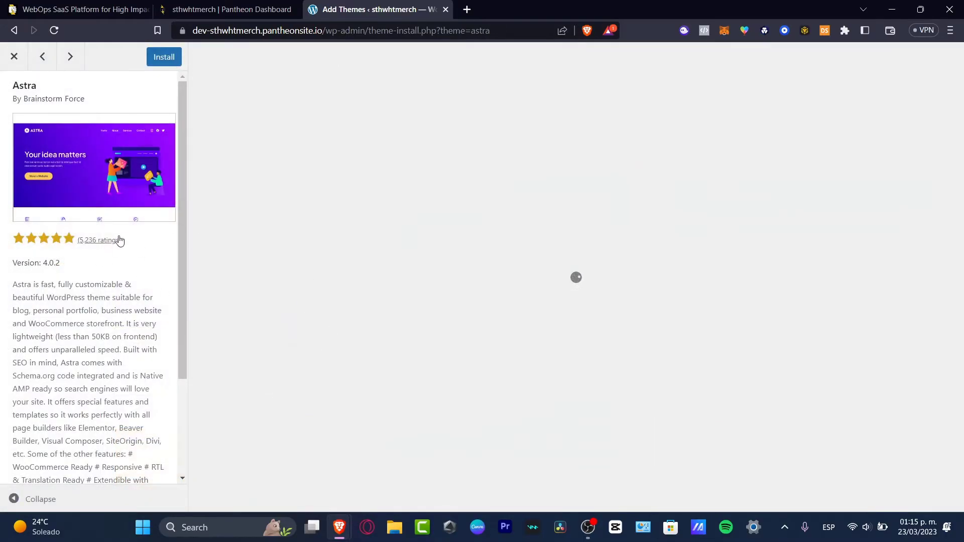
scroll(123, 300, down, 3)
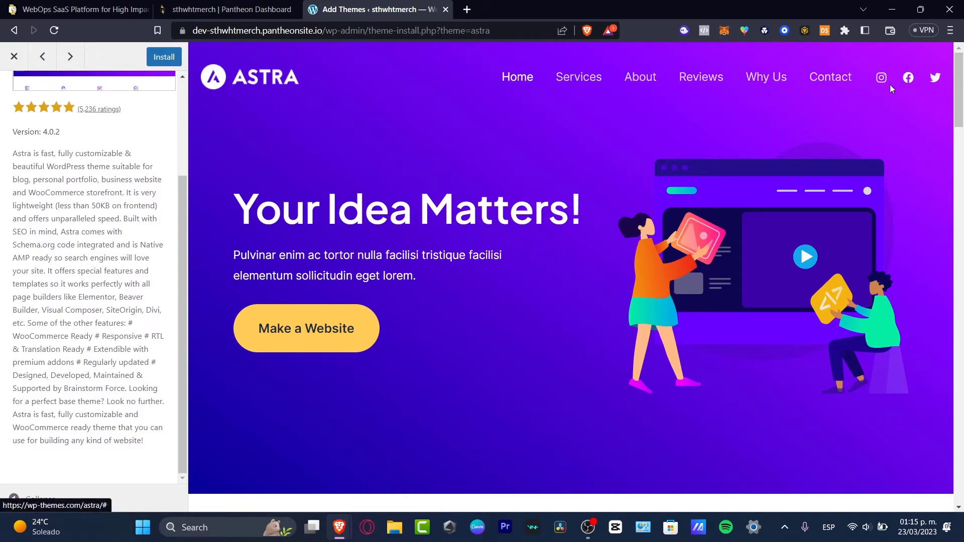
scroll(732, 206, down, 10)
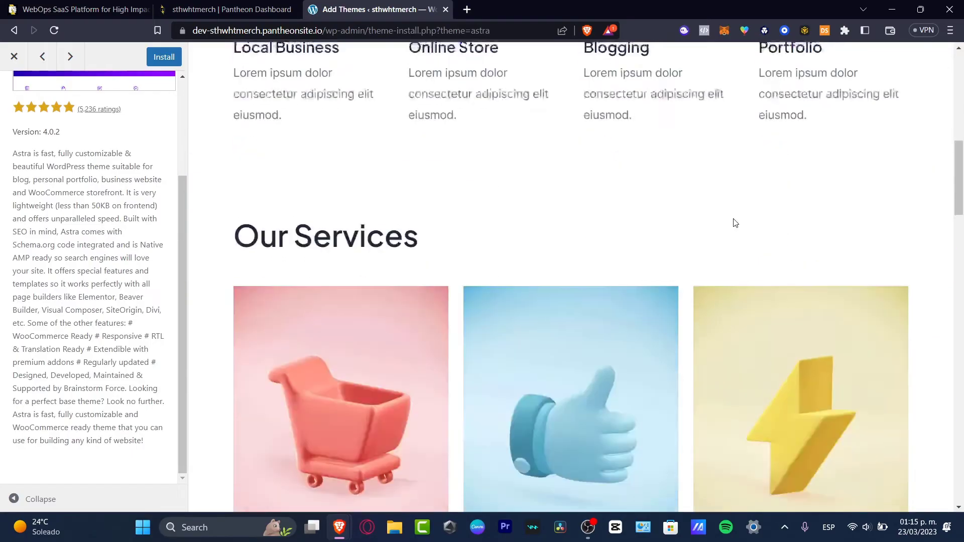
scroll(734, 221, down, 15)
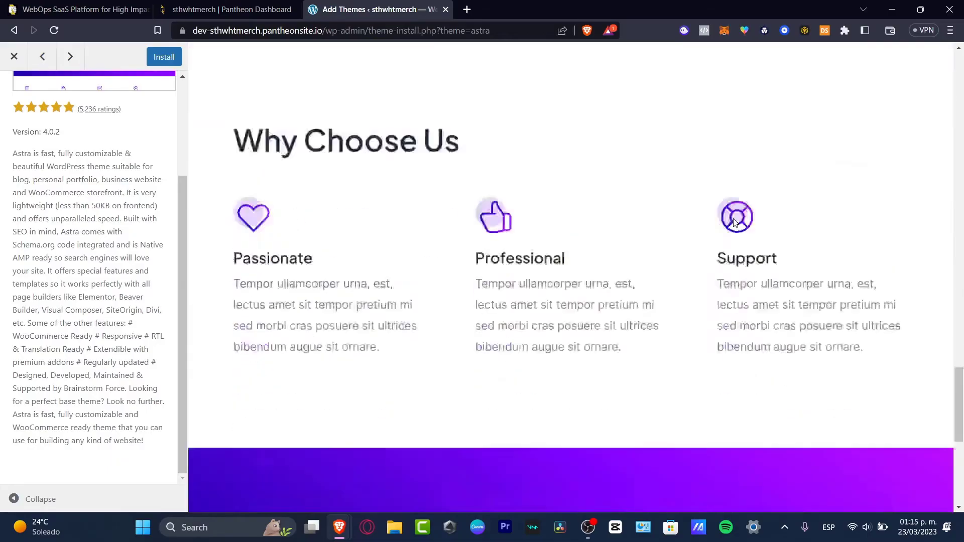
scroll(732, 219, down, 3)
scroll(733, 218, up, 20)
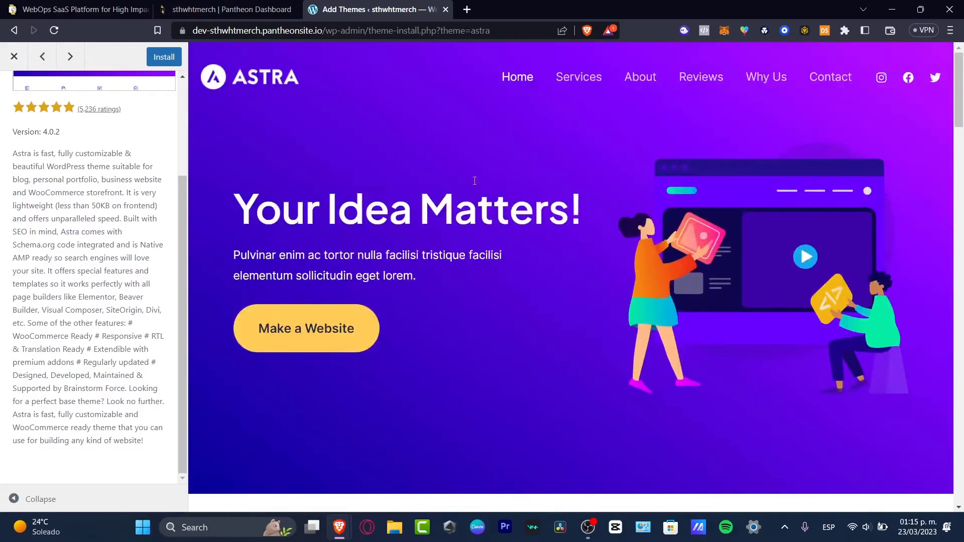
click(170, 62)
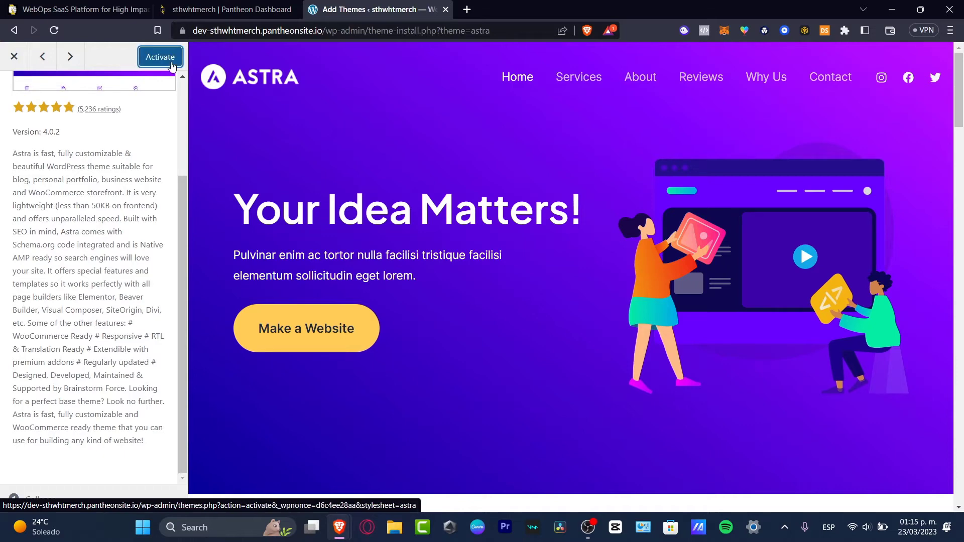
click(161, 57)
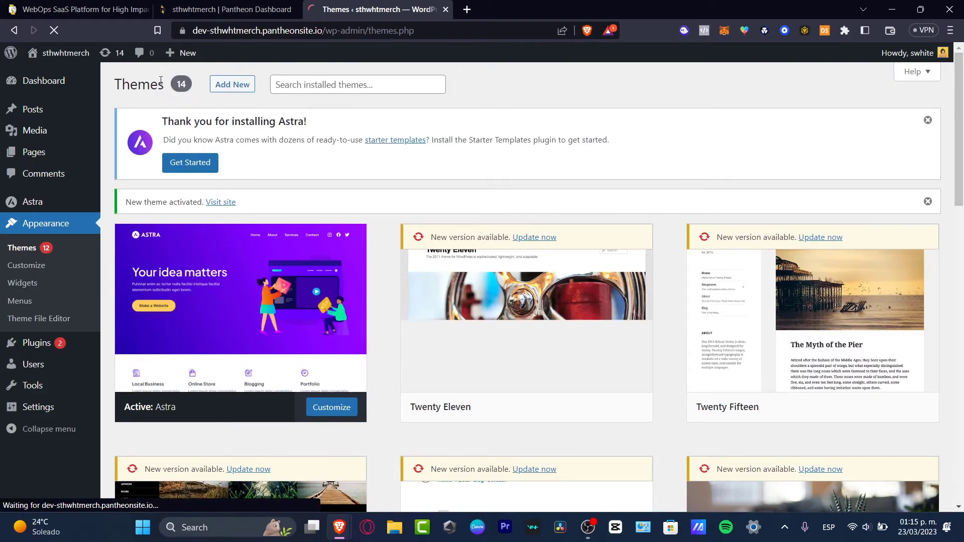
Step: Open the Astra theme for customizing and check its homepage in the mobile and desktop previews
click(334, 412)
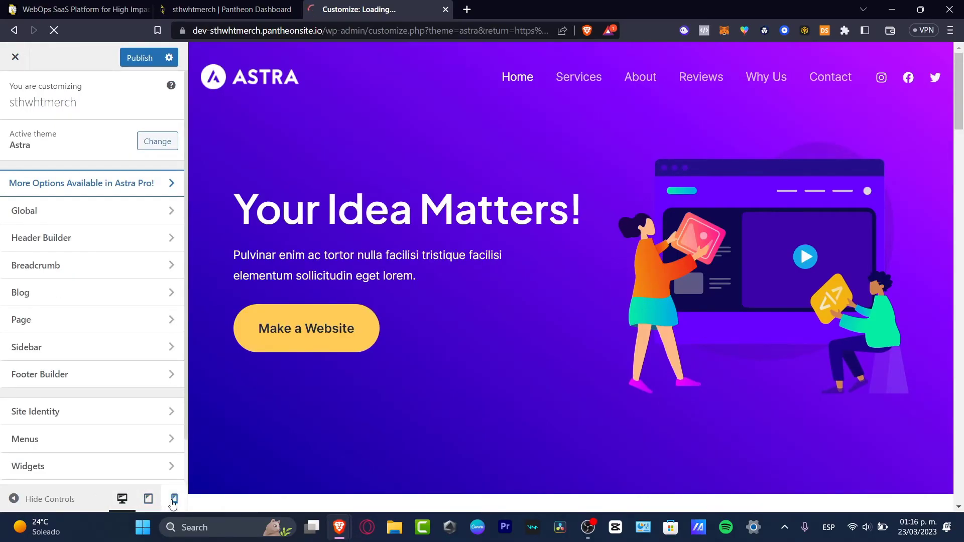
click(174, 499)
scroll(656, 303, down, 10)
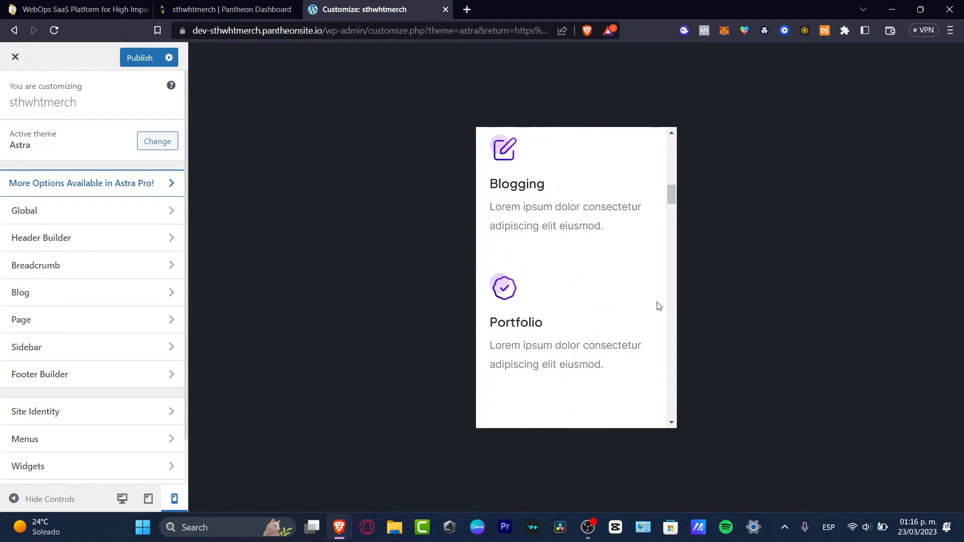
click(122, 498)
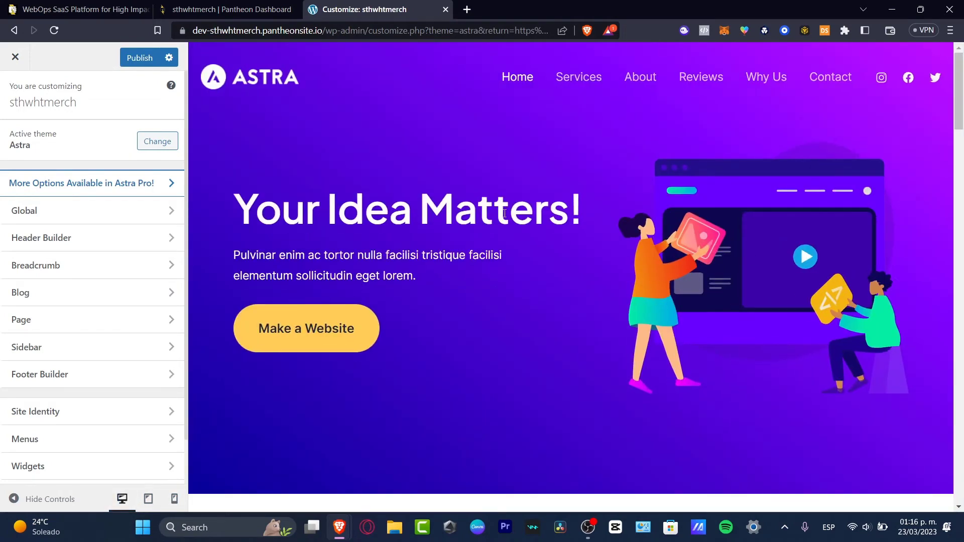
double_click(468, 211)
click(354, 212)
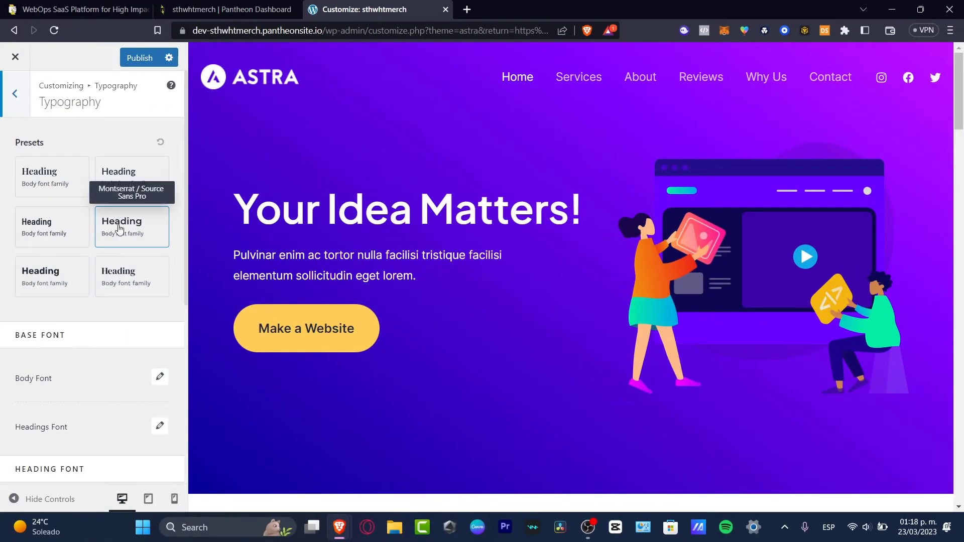
Step: Apply the DM Serif Display / Work Sans typography preset, save the customization as a draft and leave the customizer
click(119, 228)
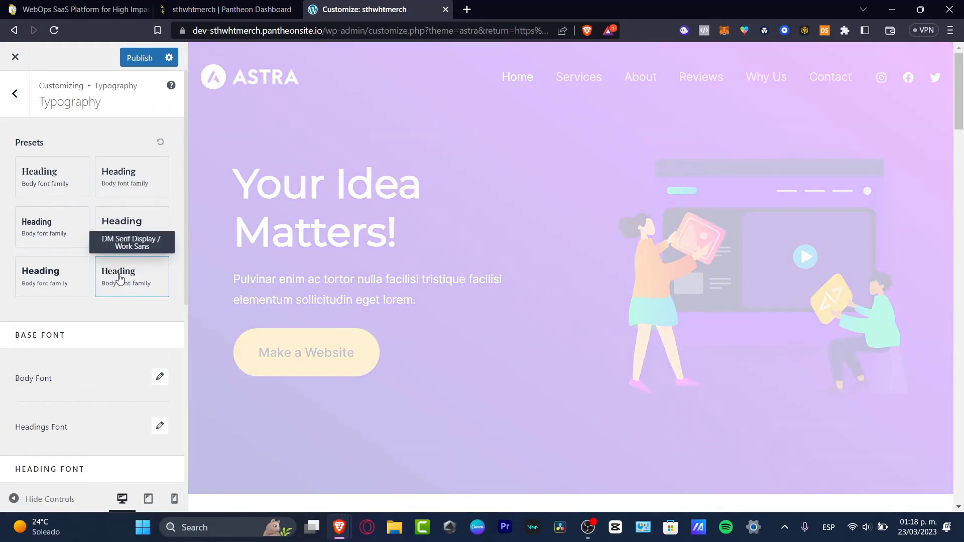
click(120, 279)
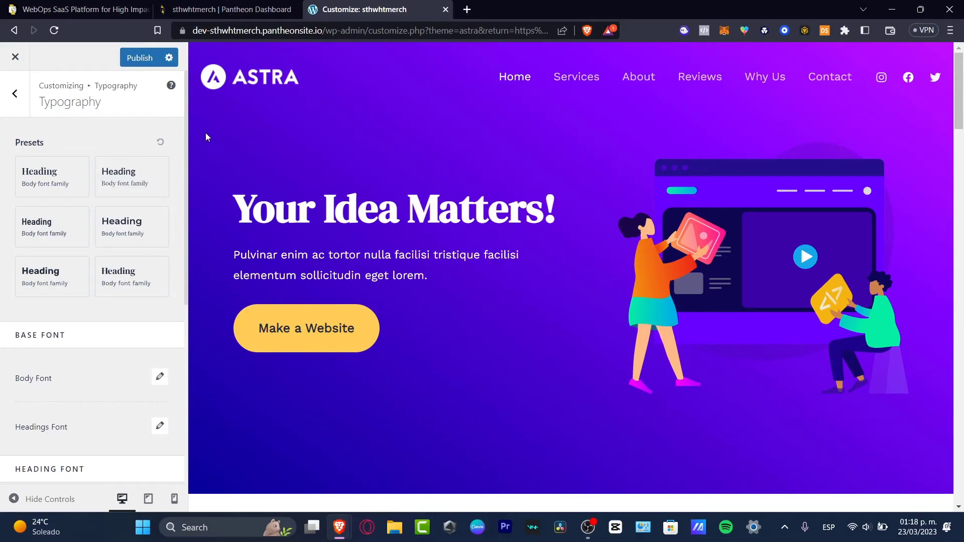
click(160, 60)
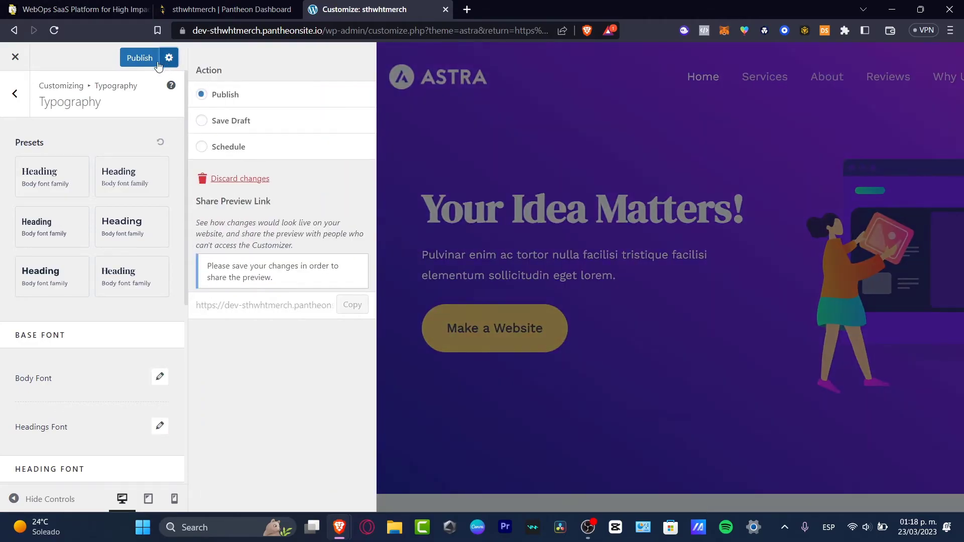
click(239, 121)
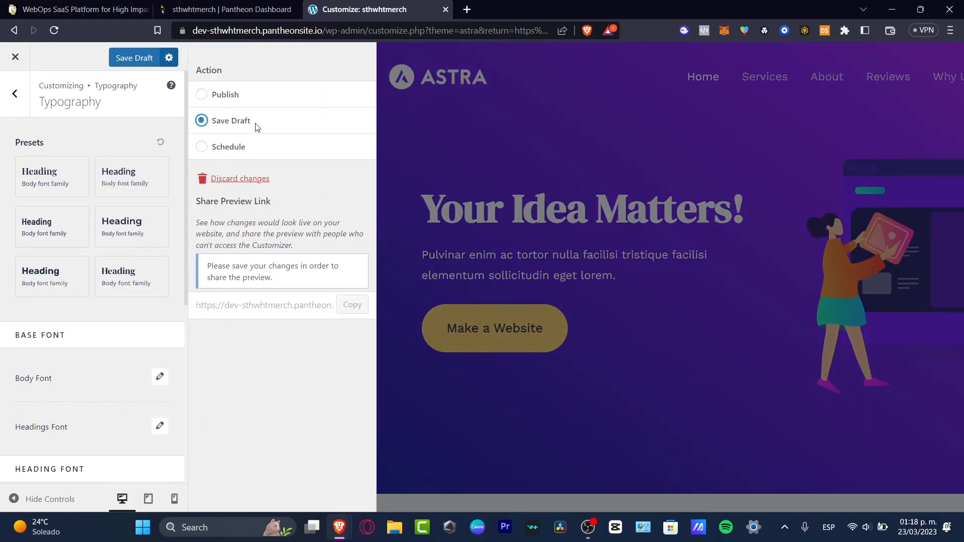
click(150, 63)
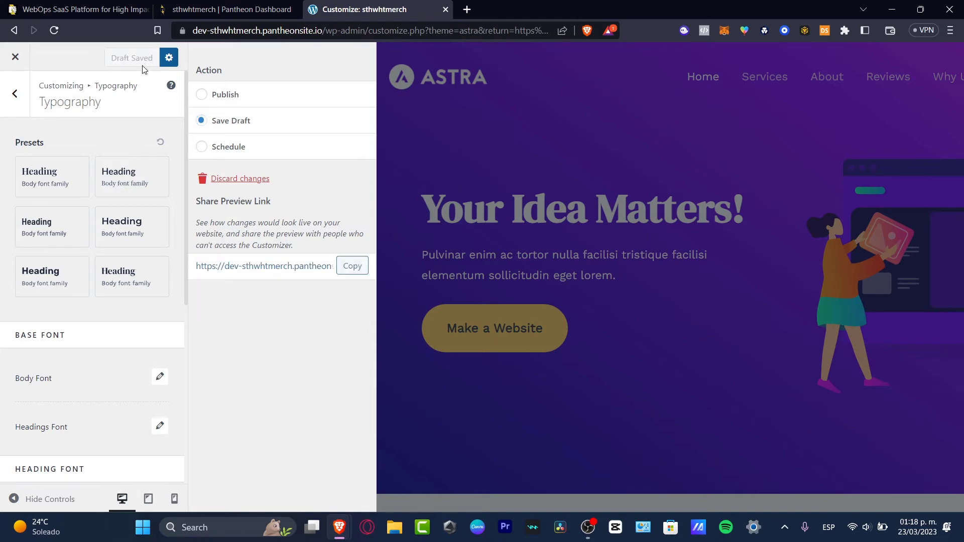
click(17, 57)
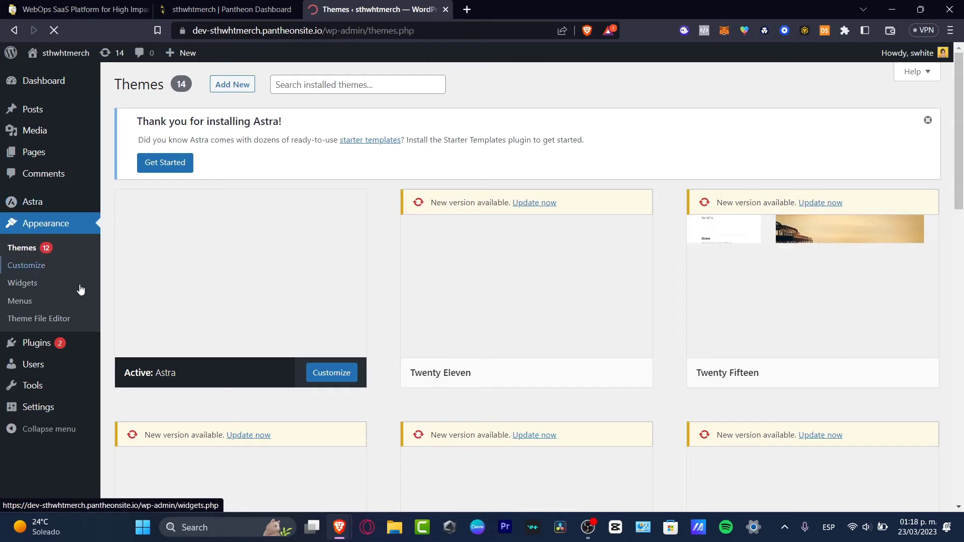
Step: Go to the add-plugins directory and search it for "landing"
click(45, 343)
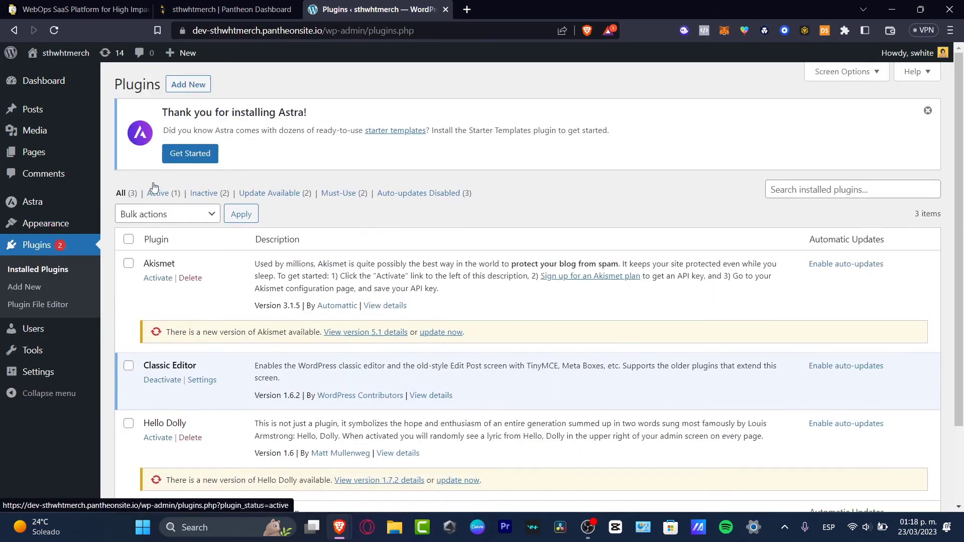
click(182, 84)
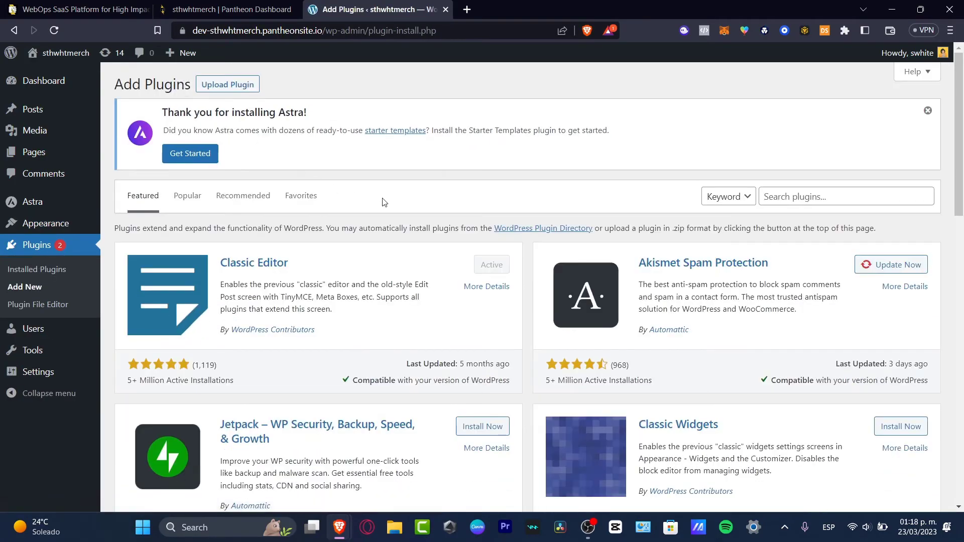
click(791, 198)
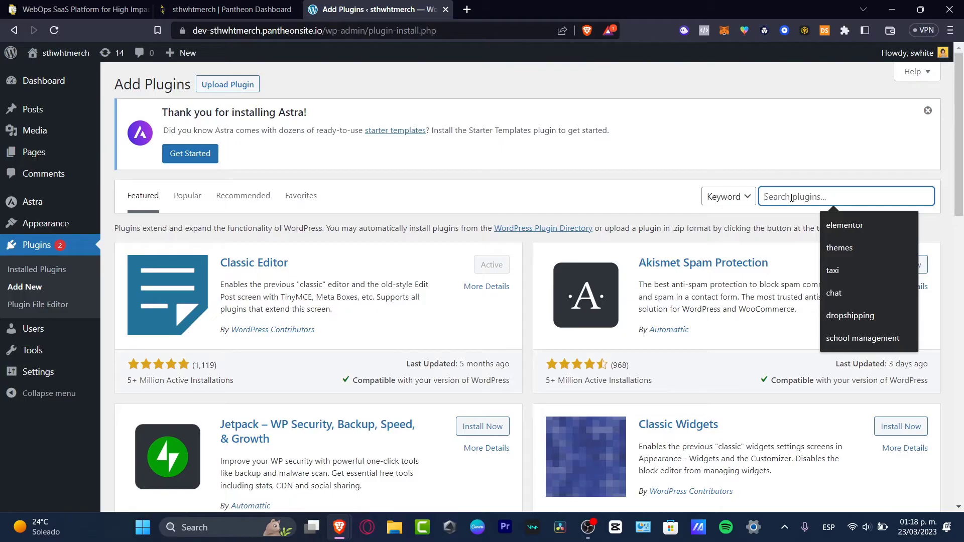
text(landing)
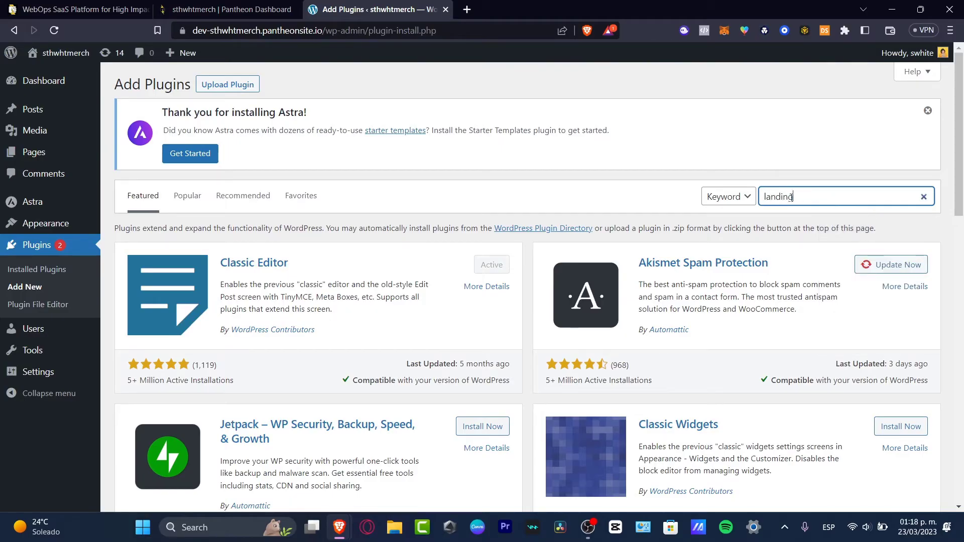
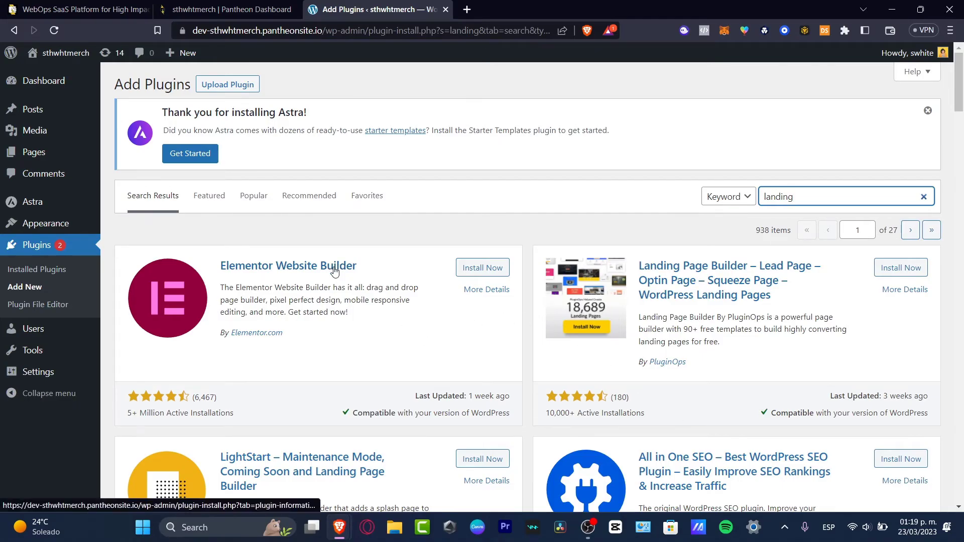
Step: Install and activate the Elementor Website Builder plugin from the search results
click(471, 268)
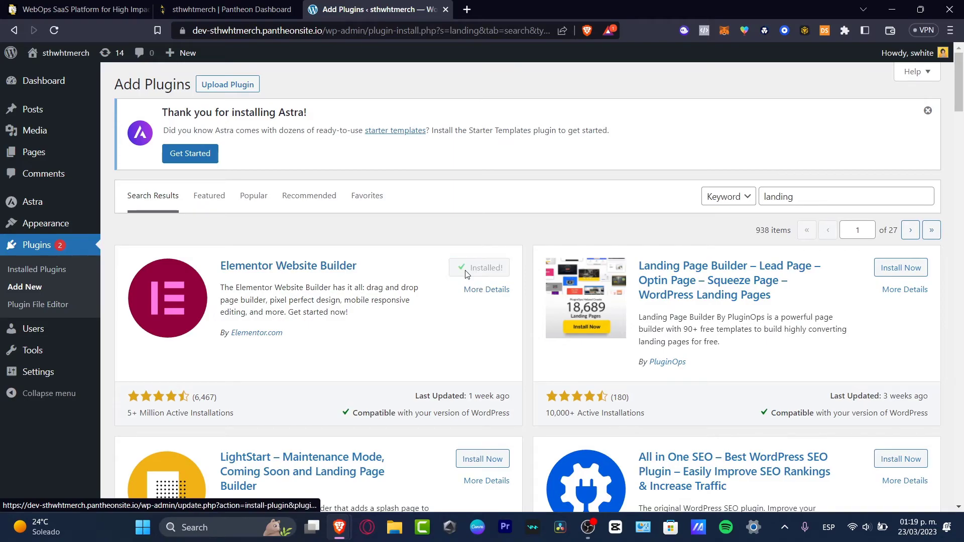
click(484, 272)
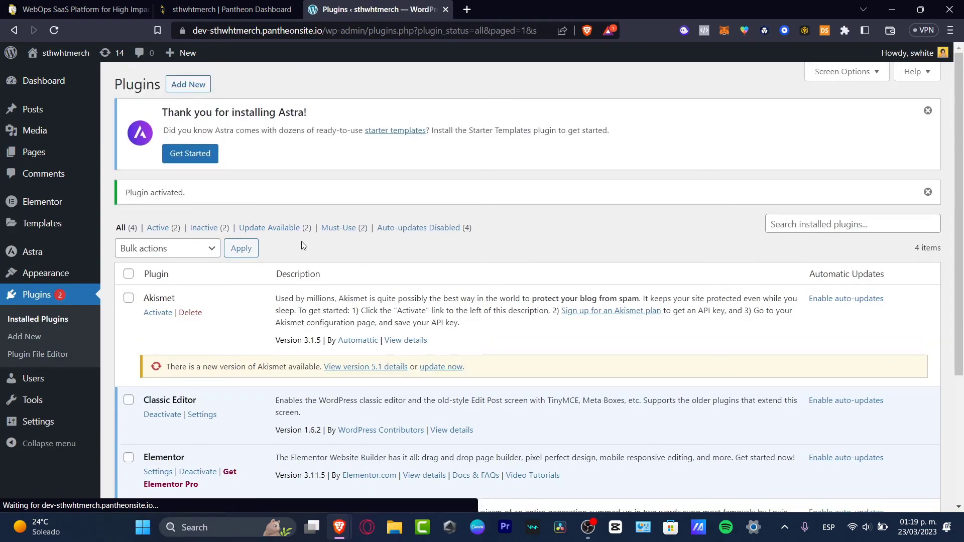
Step: Go to Elementor's landing page templates, dismiss the Astra notice and add a new landing page
mouse_move(68, 208)
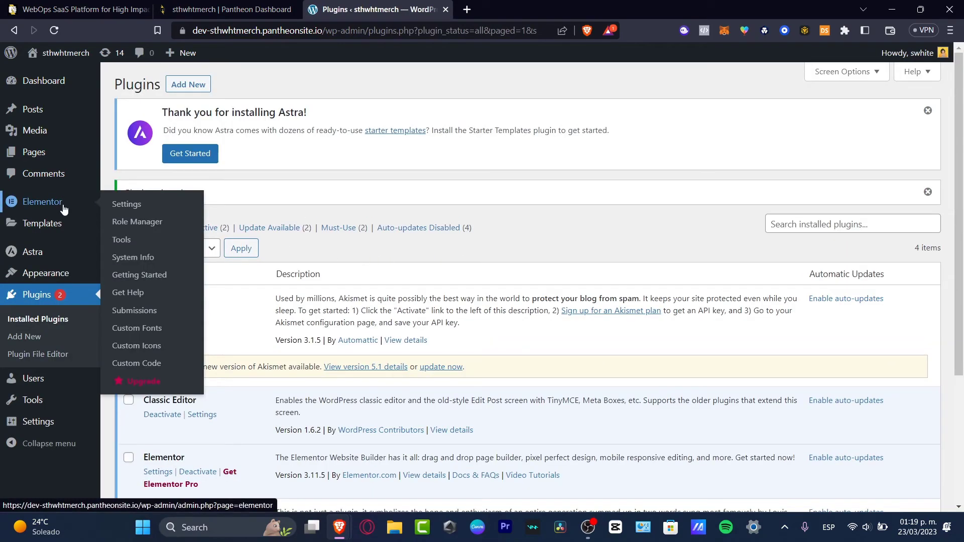
mouse_move(64, 224)
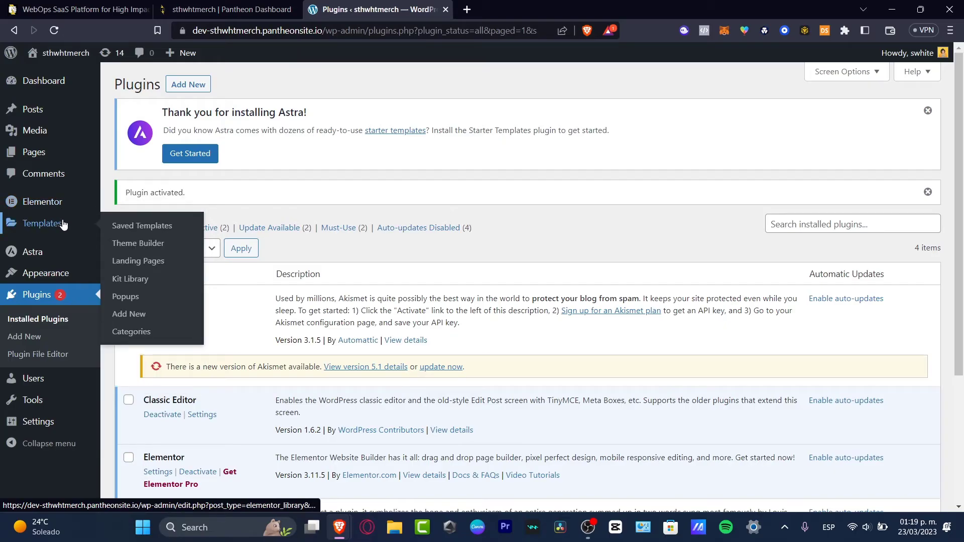
click(157, 262)
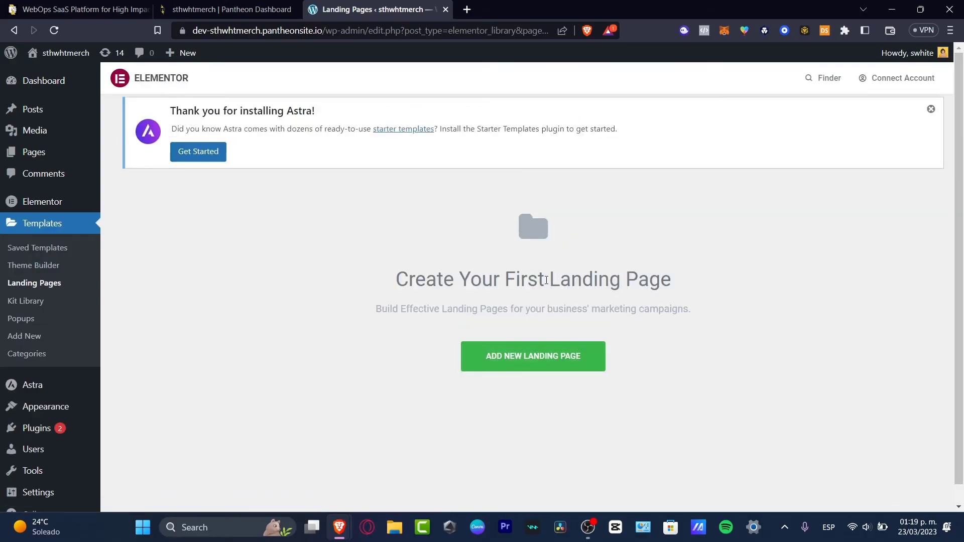
click(931, 109)
click(531, 286)
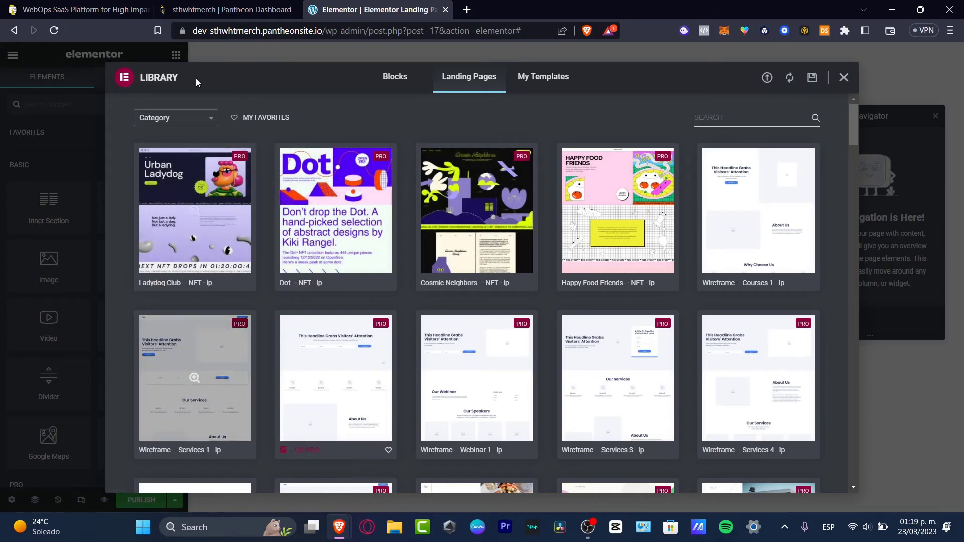
Step: Browse the landing page library and its categories, and insert the "Furniture Store – Business - lp" template into the page
click(210, 120)
scroll(185, 216, down, 3)
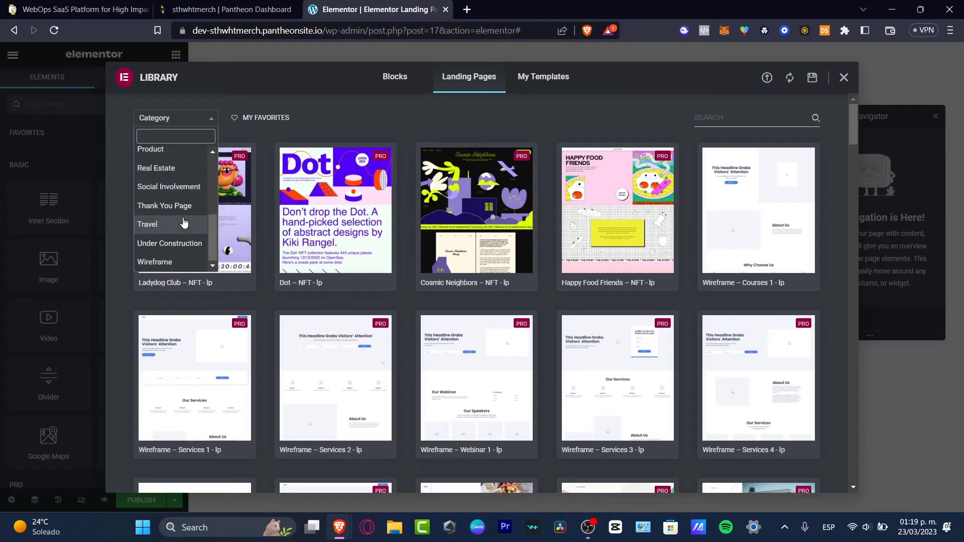
click(384, 114)
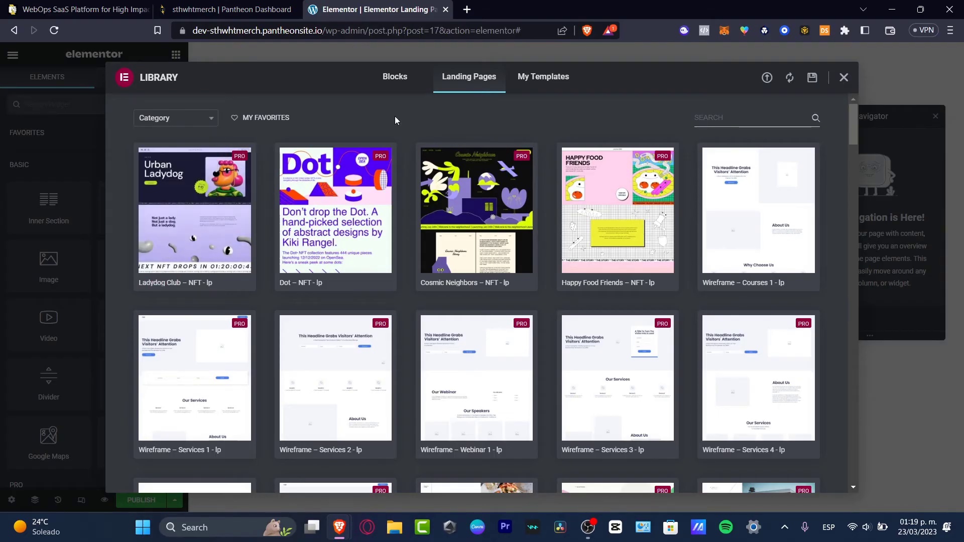
mouse_move(760, 238)
scroll(762, 238, down, 4)
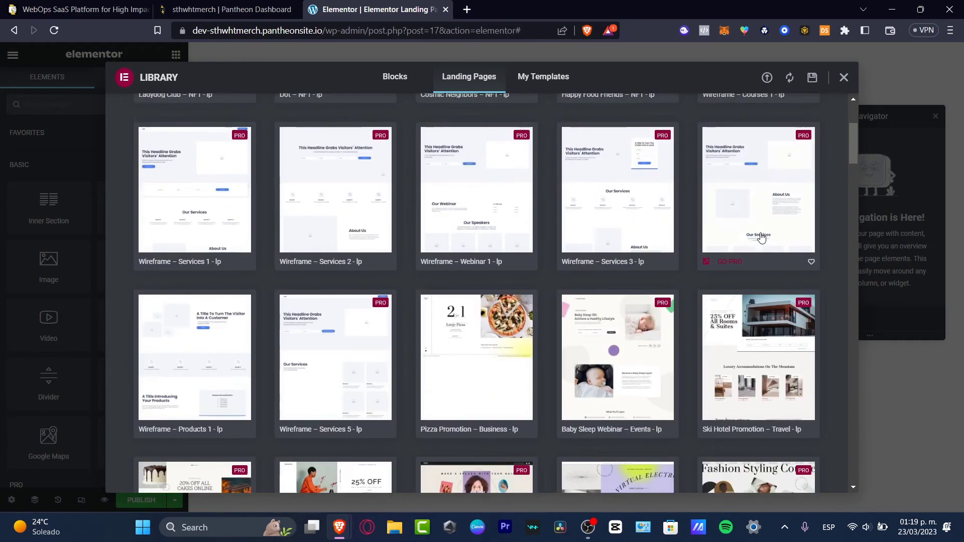
scroll(171, 341, down, 3)
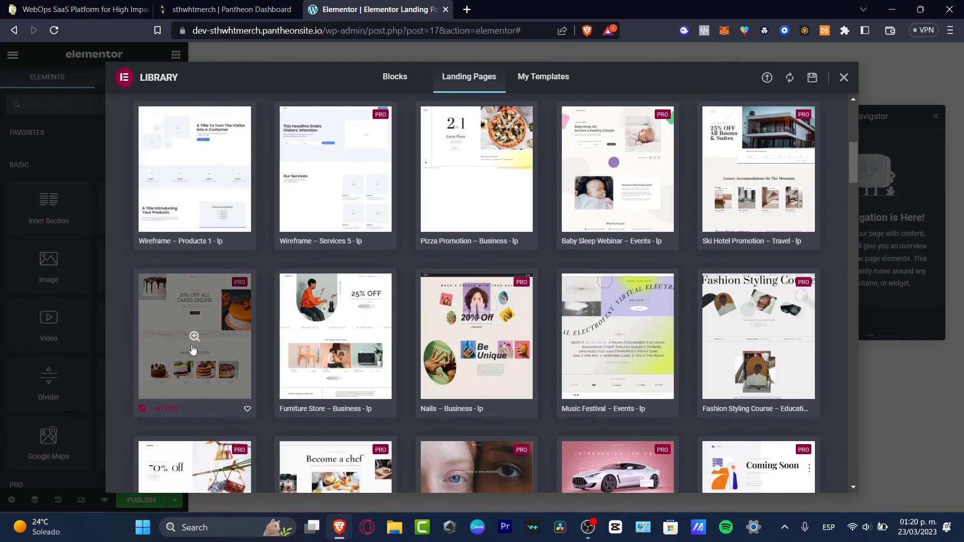
click(331, 366)
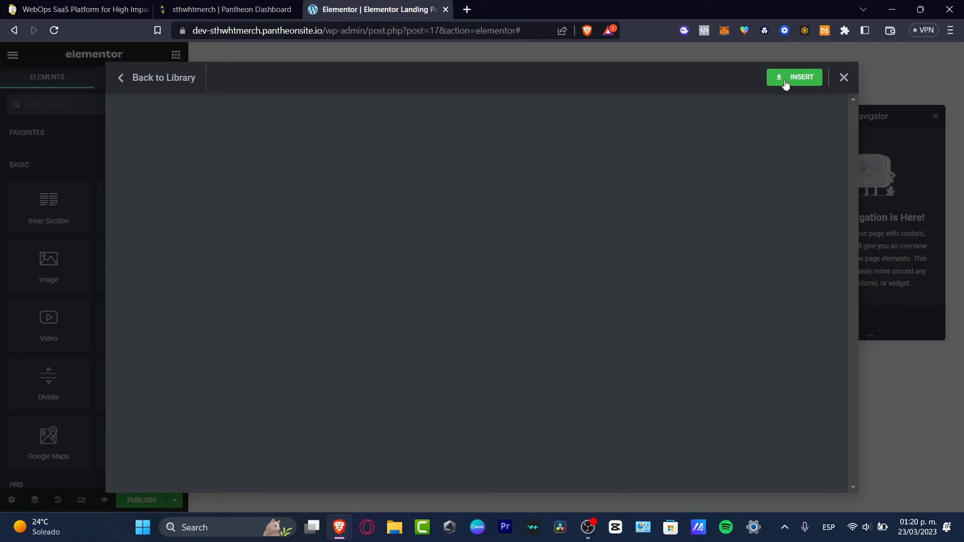
click(785, 78)
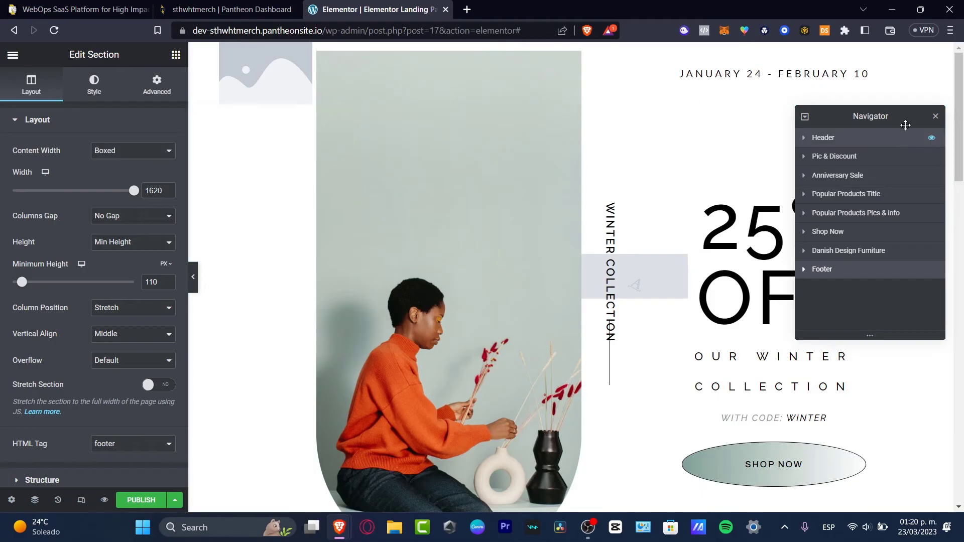
Step: Close the Navigator and look through the inserted furniture store template from its header to its footer
click(936, 117)
scroll(842, 195, down, 15)
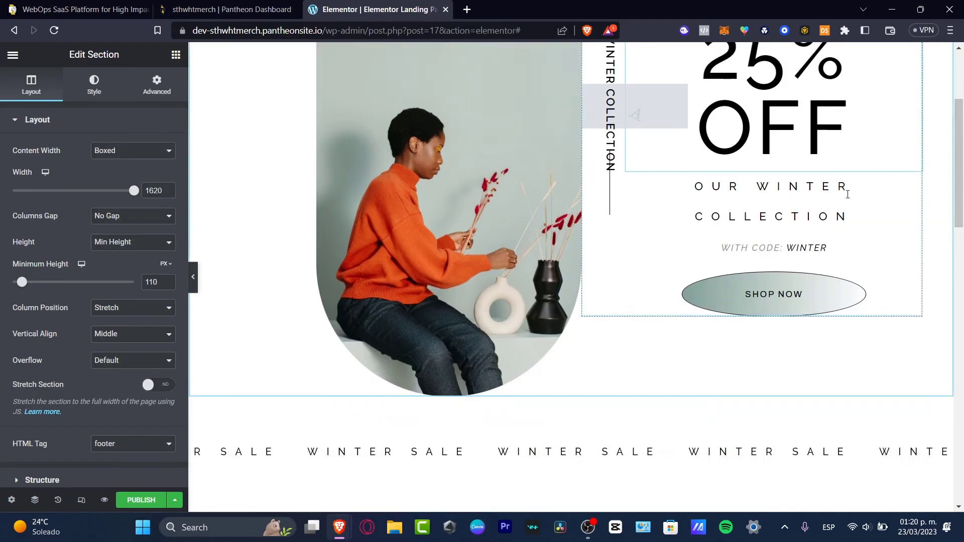
scroll(841, 195, down, 8)
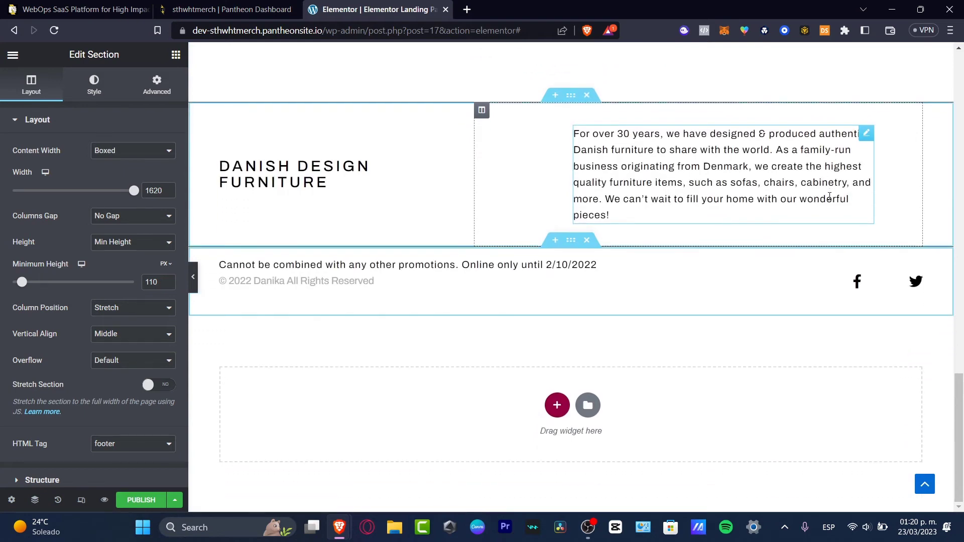
scroll(631, 232, up, 8)
scroll(631, 230, up, 8)
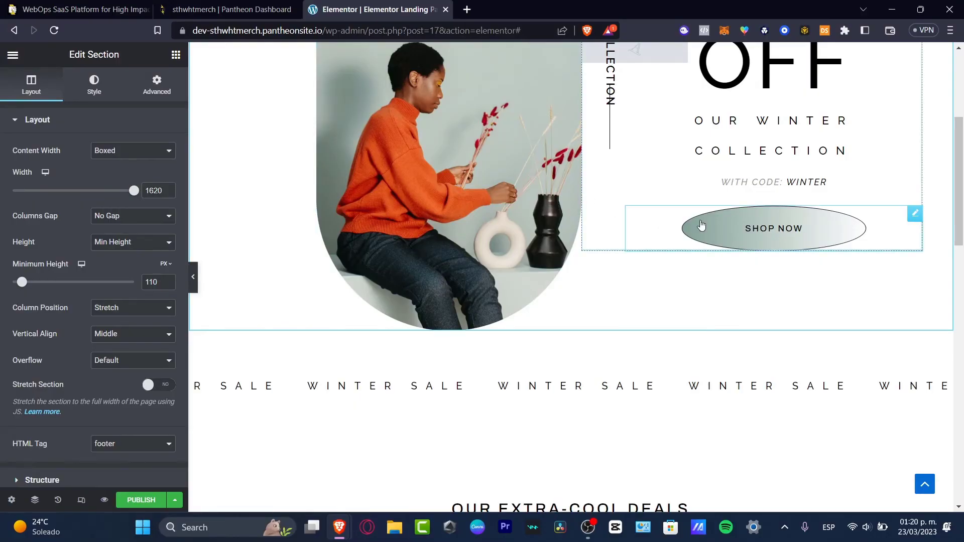
scroll(717, 223, up, 5)
Step: Replace the "25% off" heading with "Hey there" split over two lines
click(852, 279)
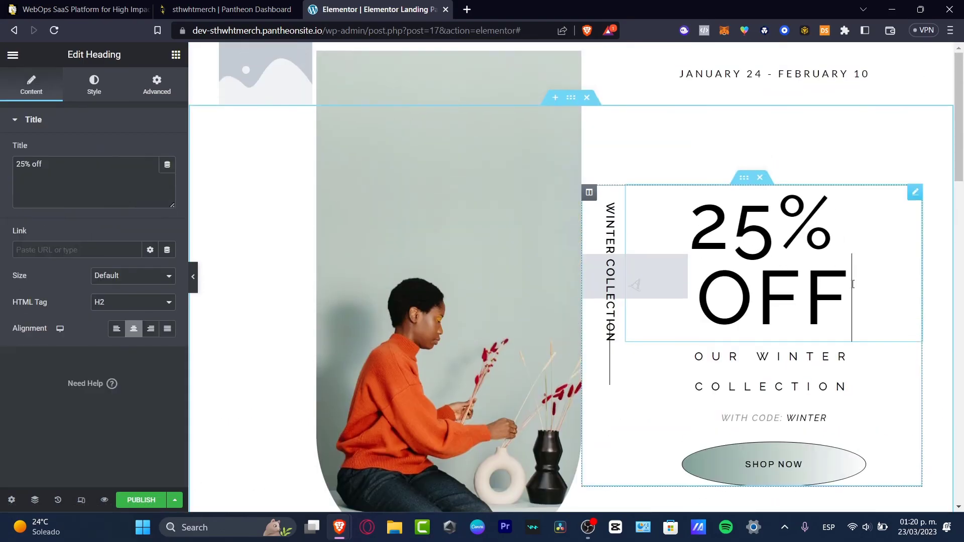
drag(852, 279, 695, 246)
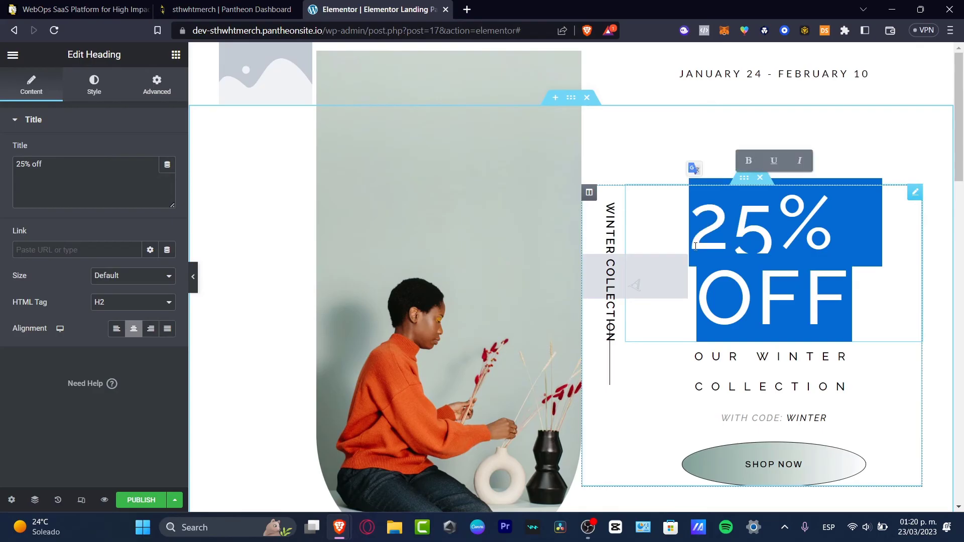
text(H)
key(BackSpace)
text(Hey)
key(Return)
text(there)
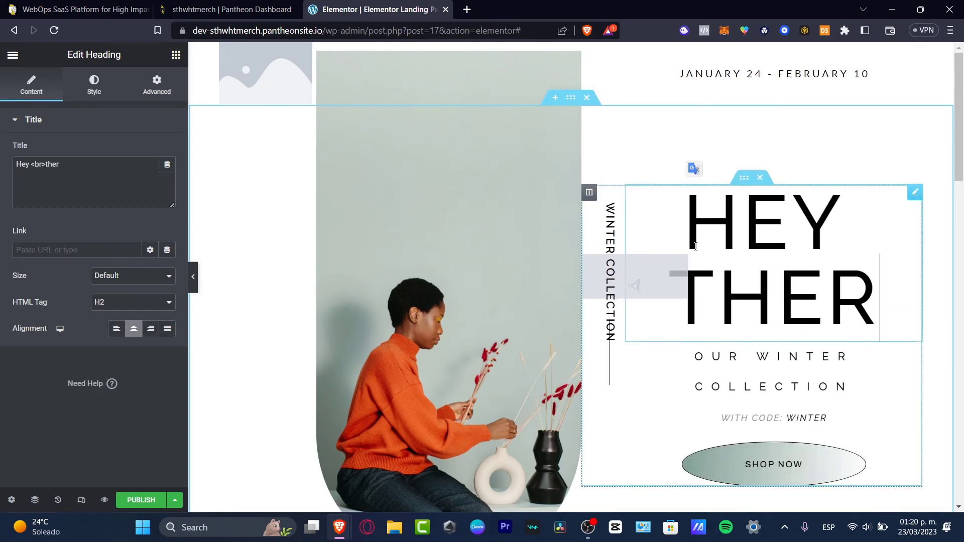
Step: Change the "our winter collection" subheading to "30% discount"
click(823, 356)
triple_click(823, 357)
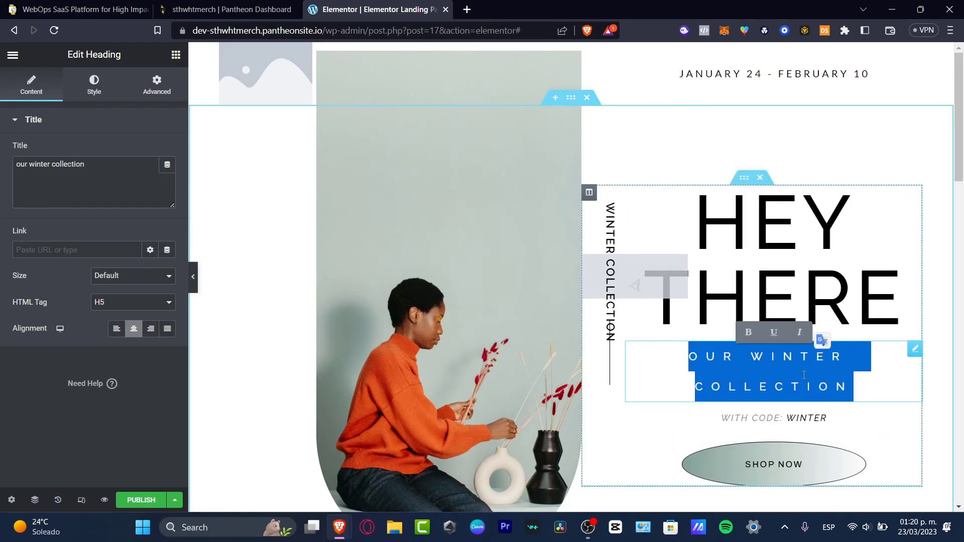
text(30)
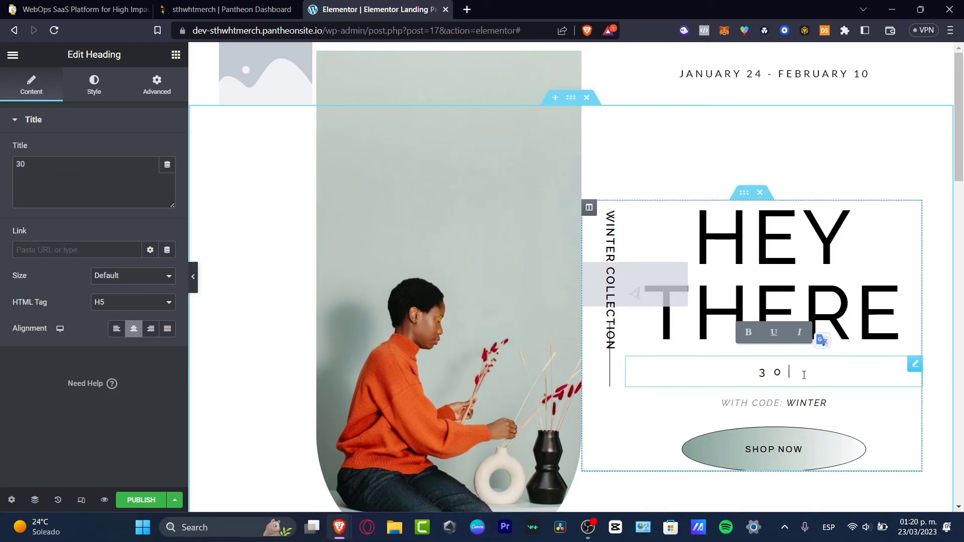
text( %)
key(BackSpace)
key(BackSpace)
text(% discount)
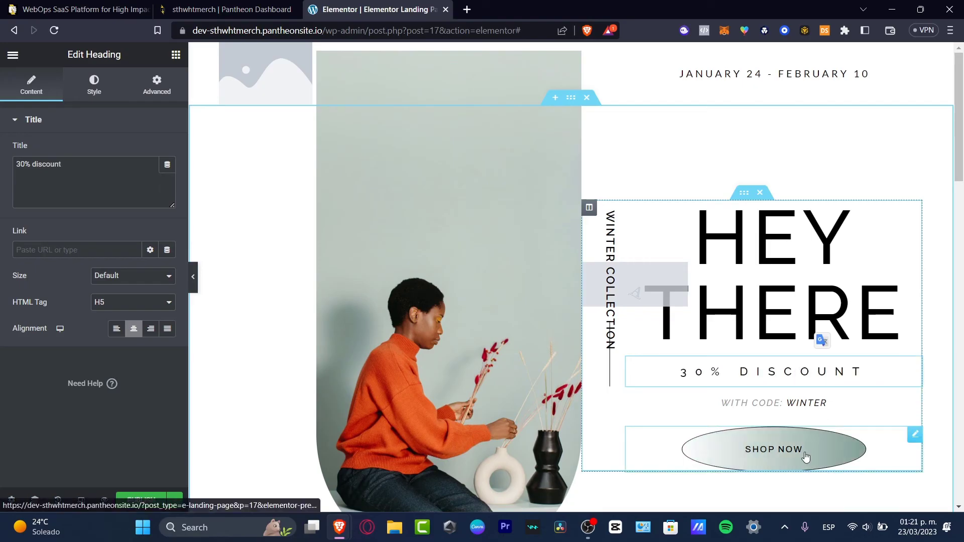
Step: Move the photo's spacer into the text column beneath the "Hey there" heading and open its background settings
click(453, 254)
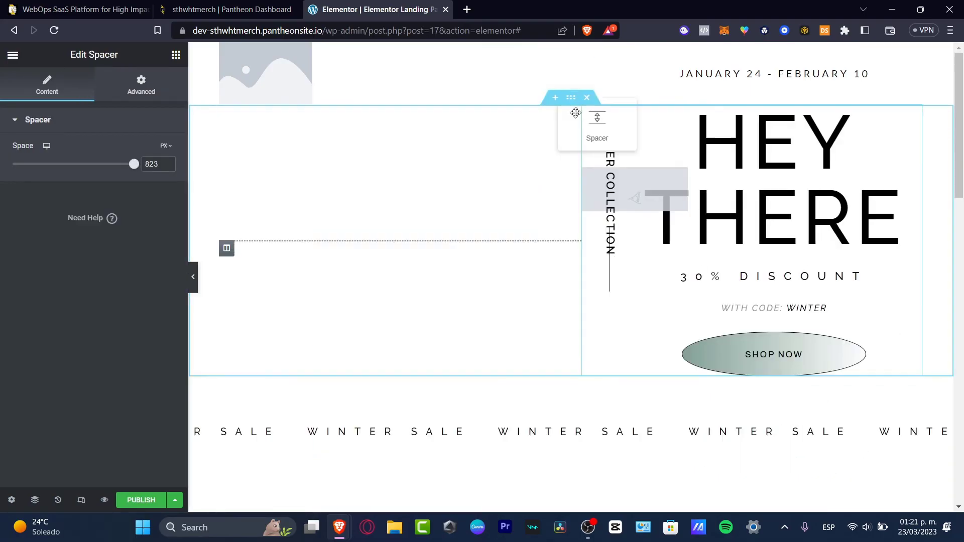
click(141, 83)
scroll(131, 178, down, 6)
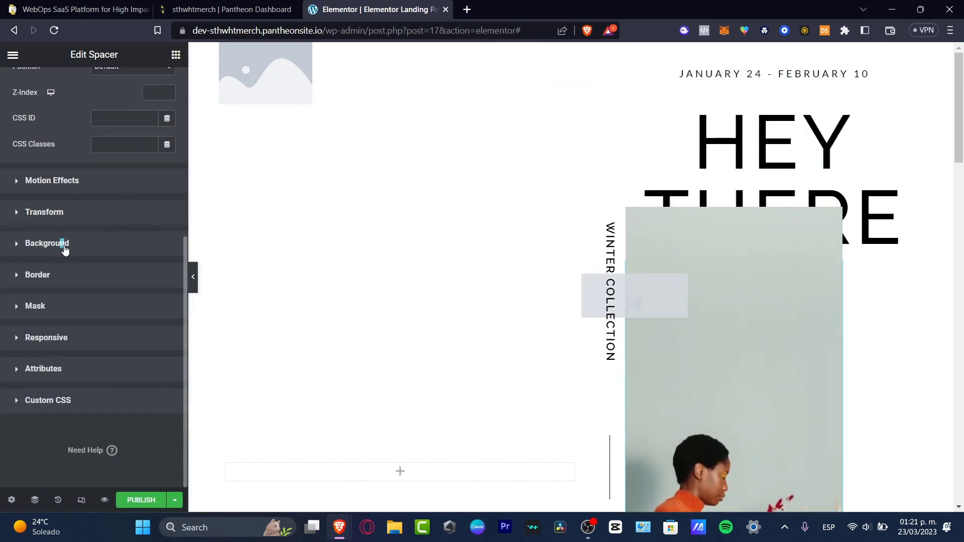
click(61, 246)
scroll(128, 374, down, 5)
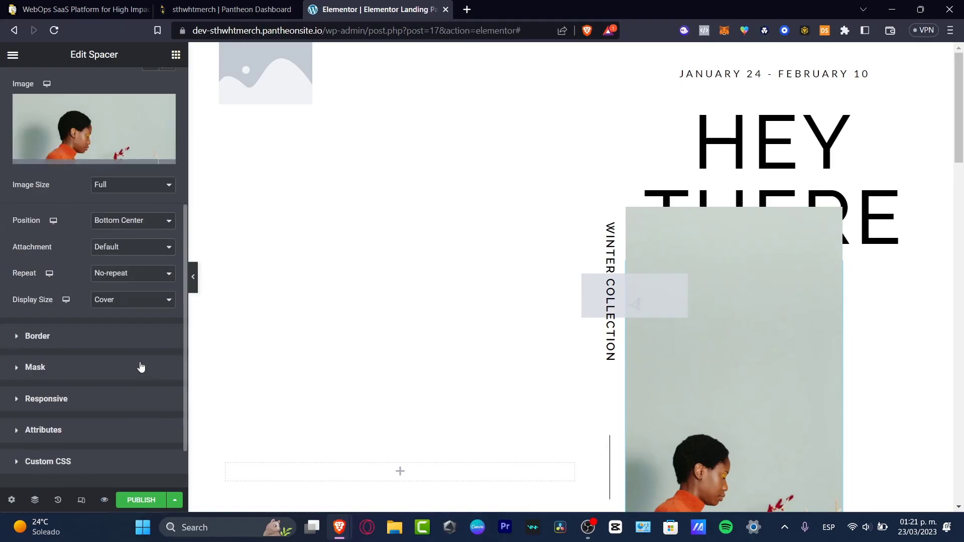
Step: Upload "Sin título (1080 × 1920 px)" from the Downloads folder and insert it as the spacer's background image
click(123, 158)
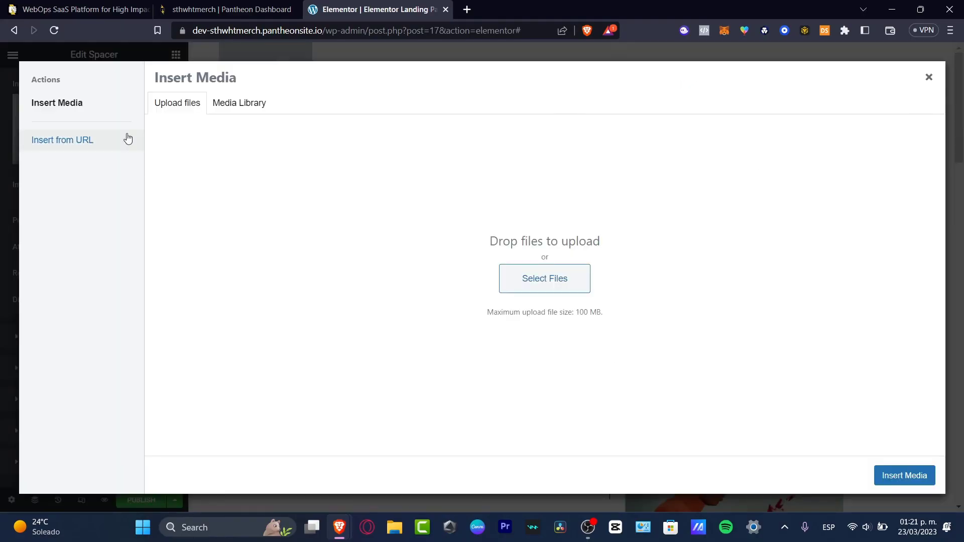
click(566, 285)
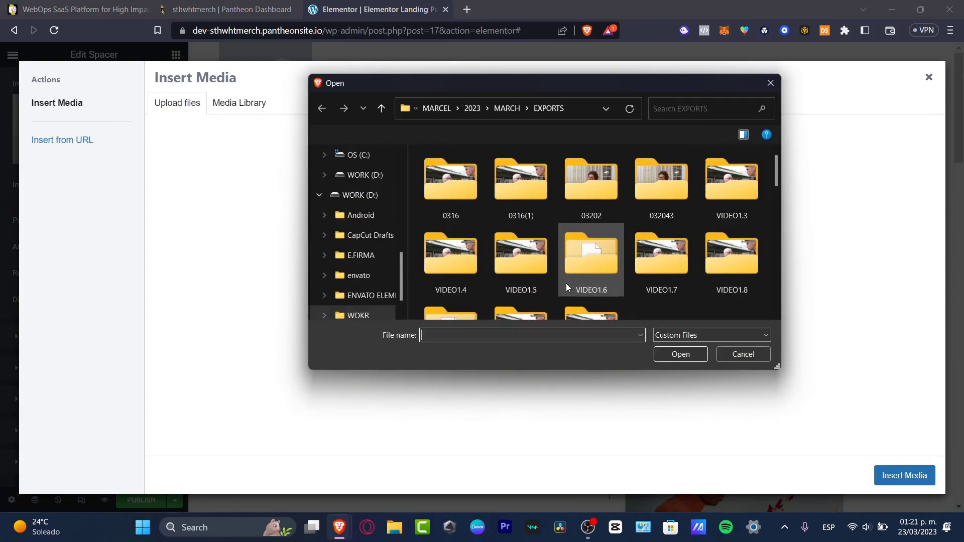
scroll(354, 191, up, 8)
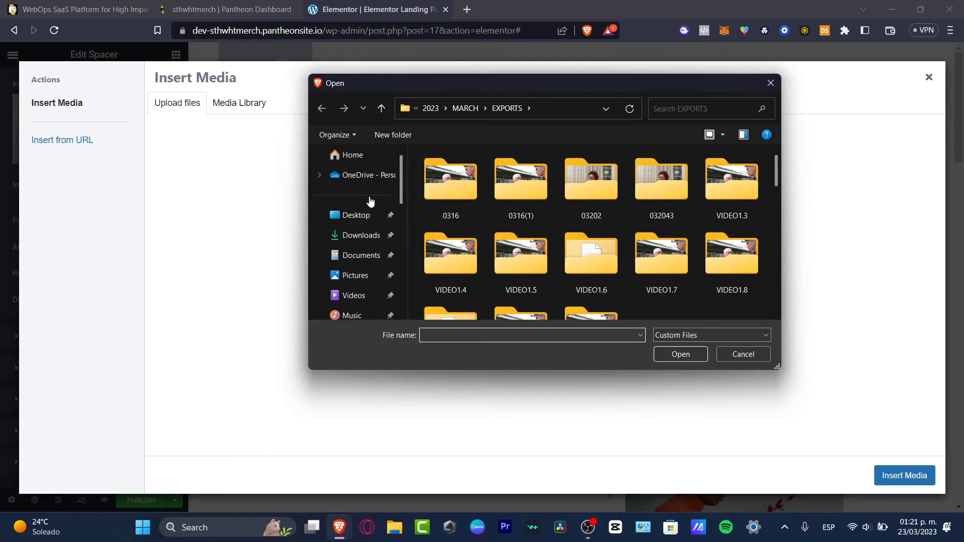
click(366, 235)
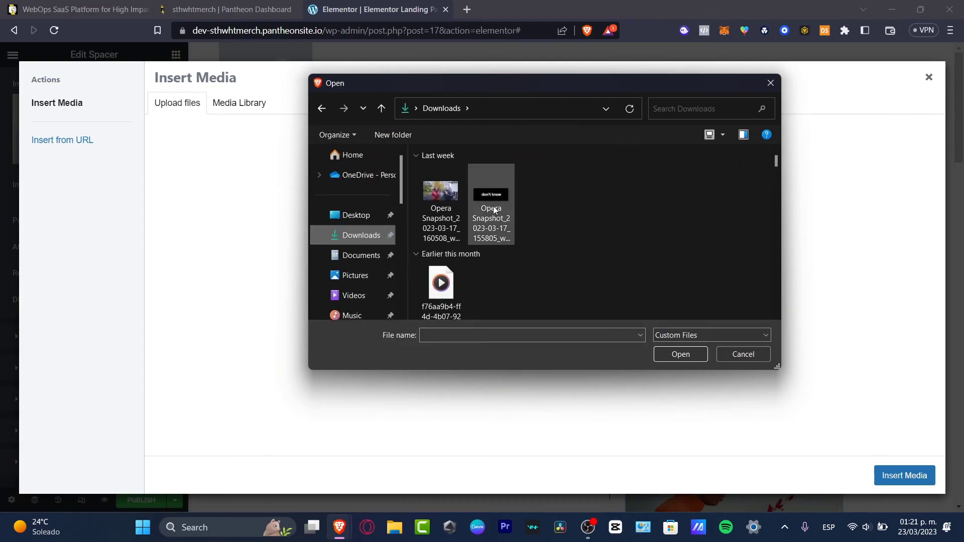
scroll(531, 227, down, 1)
scroll(529, 225, down, 1)
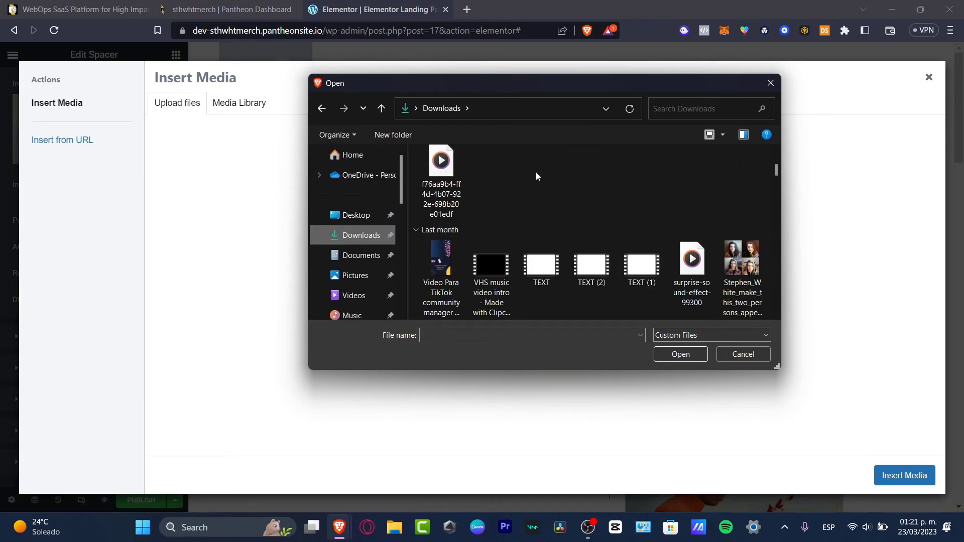
scroll(535, 173, down, 1)
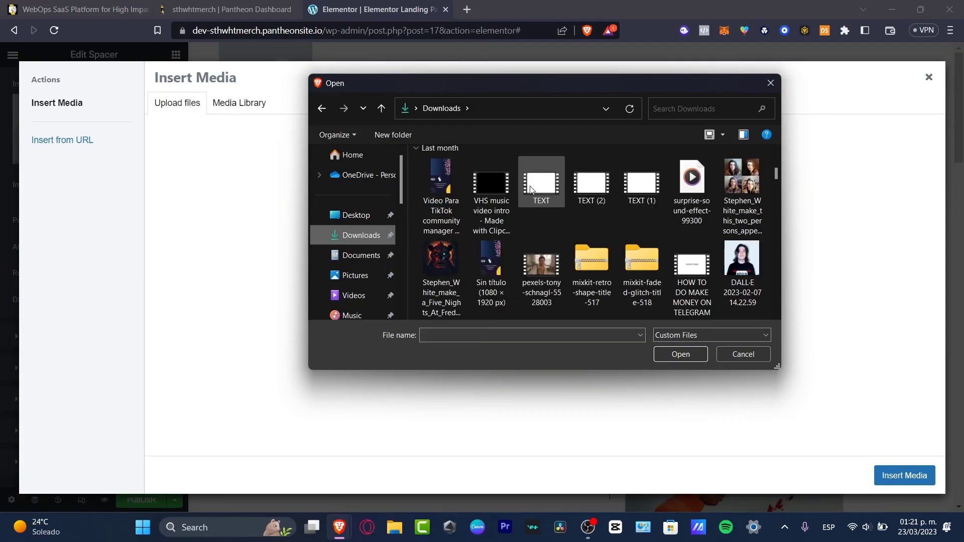
click(491, 271)
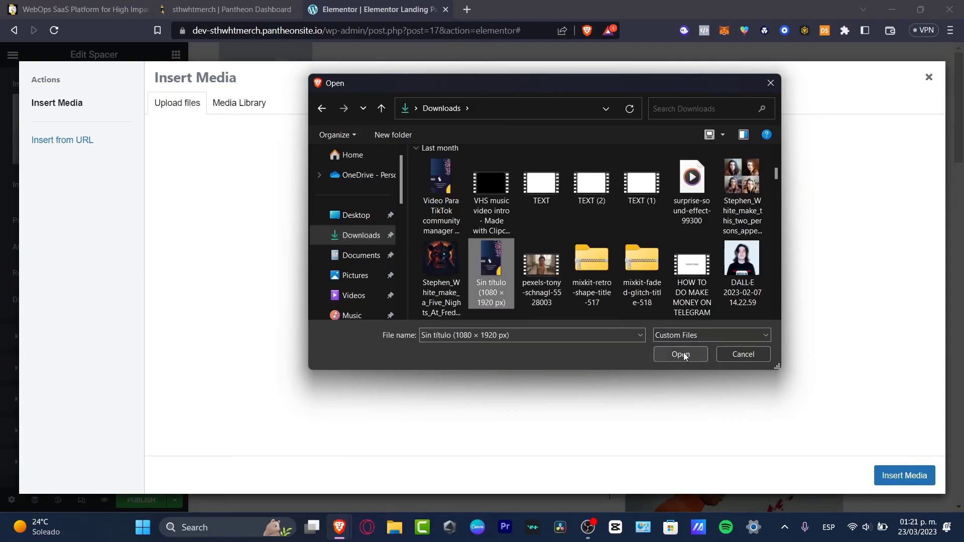
click(681, 354)
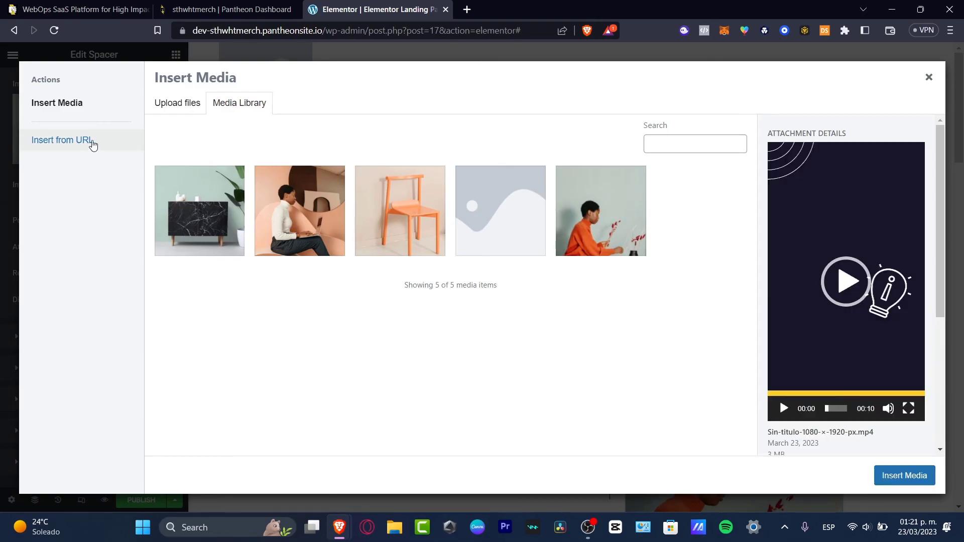
click(904, 475)
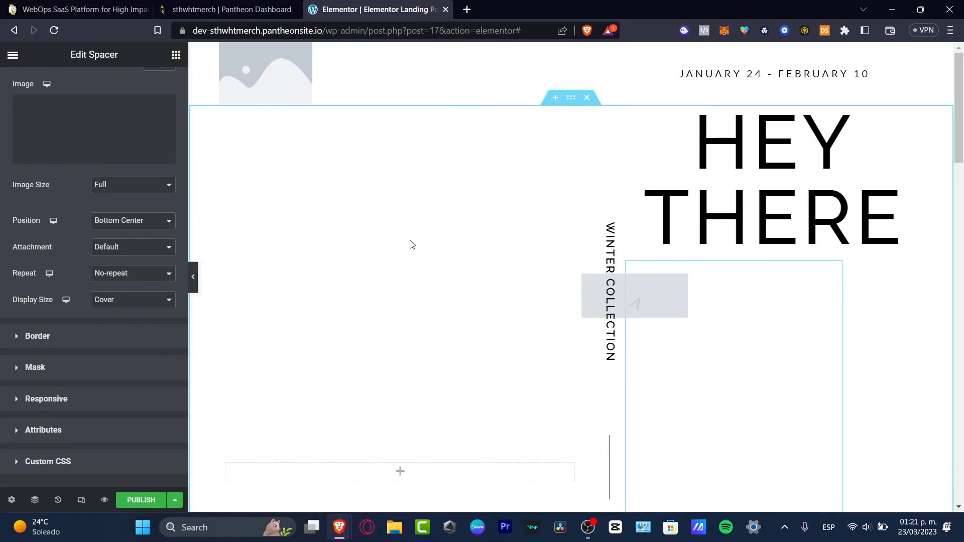
scroll(525, 195, down, 3)
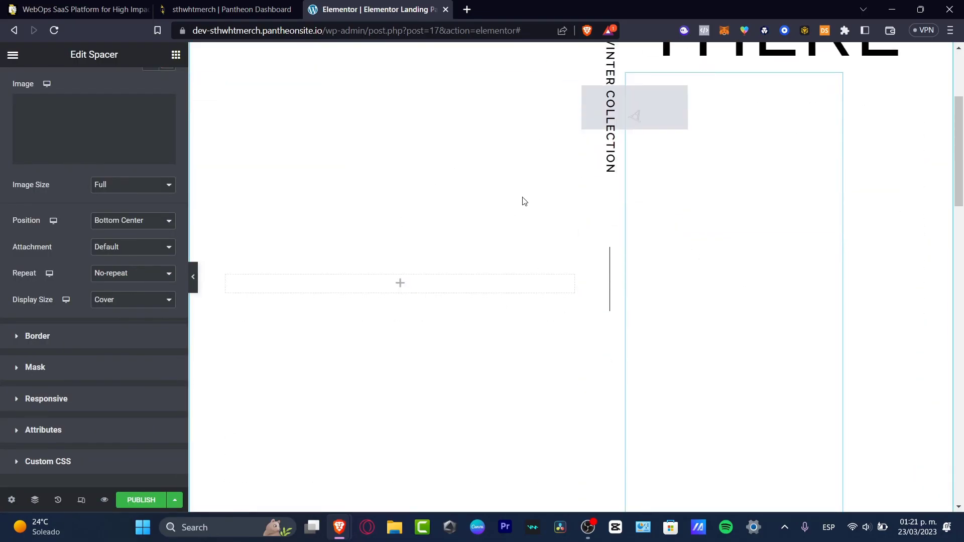
Step: Save the edited landing page as a draft
scroll(524, 200, down, 3)
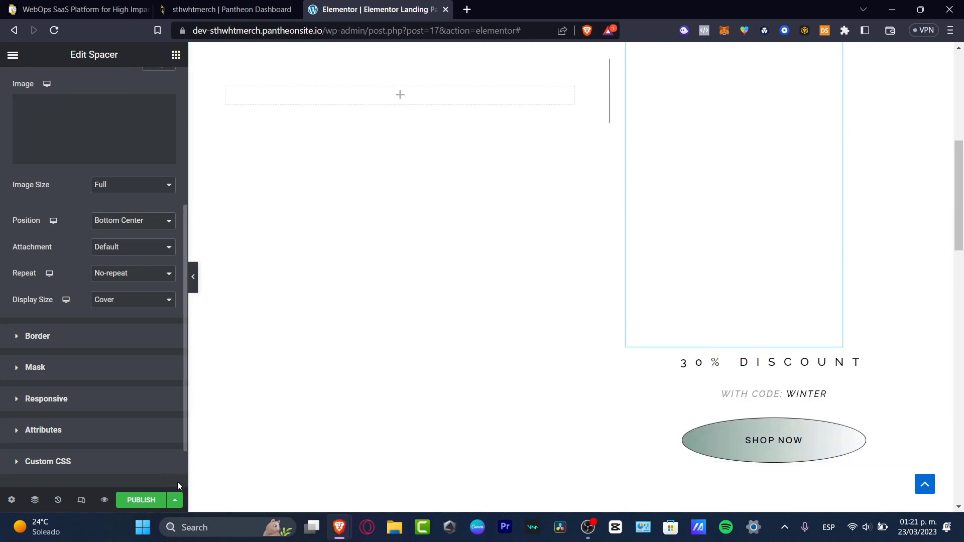
click(175, 500)
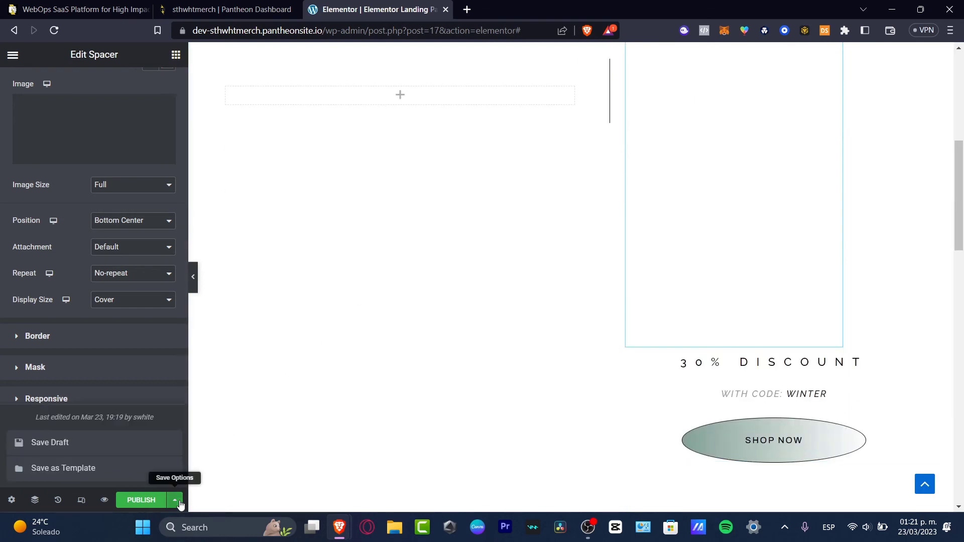
click(98, 447)
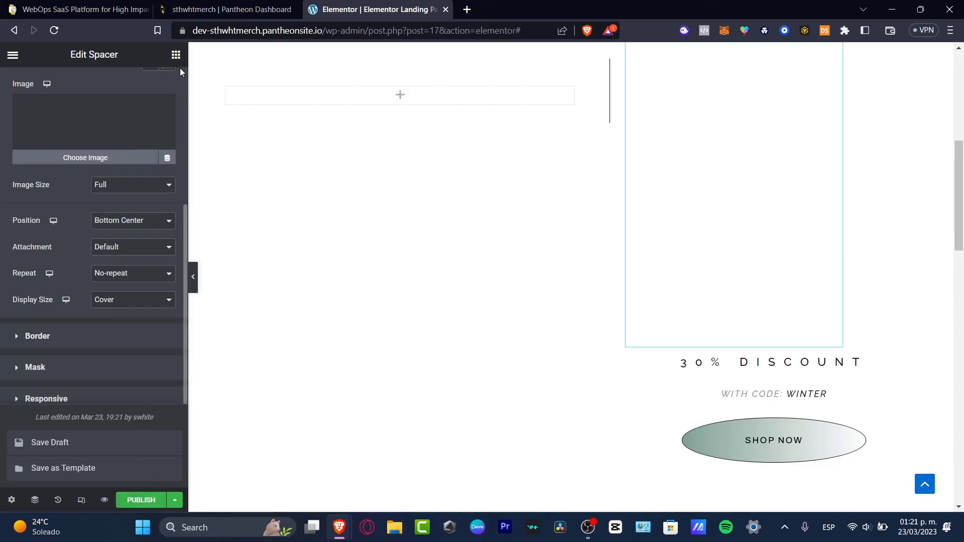
Step: Exit the Elementor editor to the WordPress edit screen, applying "This Post" as the exit destination
click(16, 55)
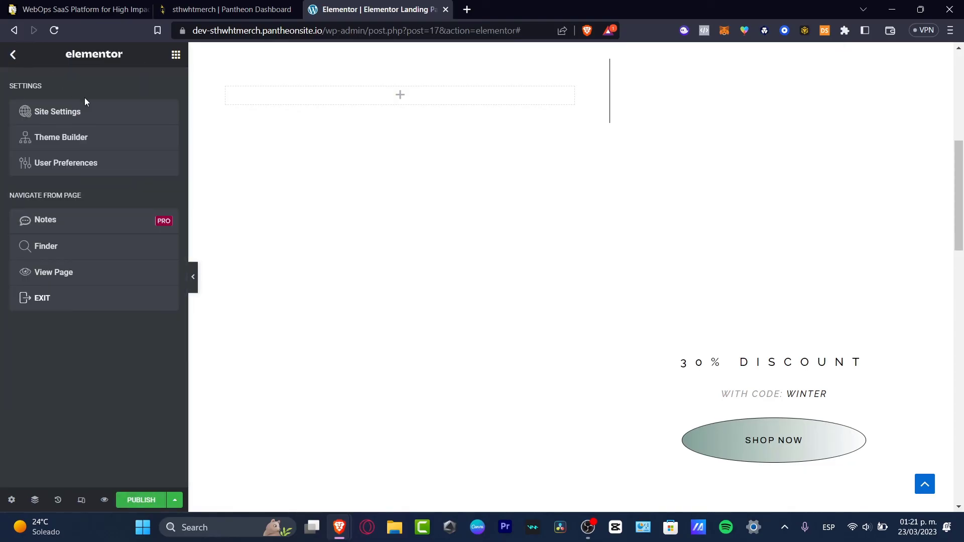
scroll(377, 200, up, 6)
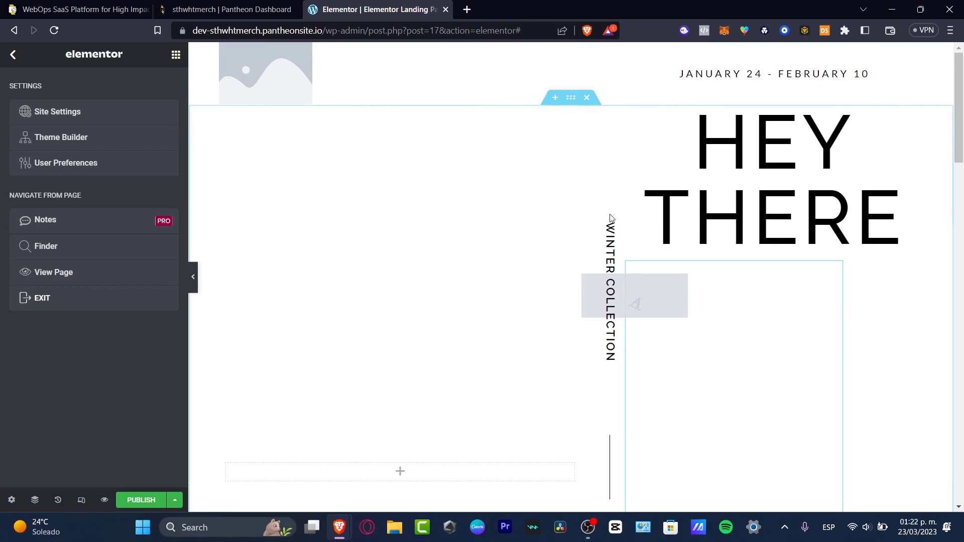
click(17, 61)
click(18, 61)
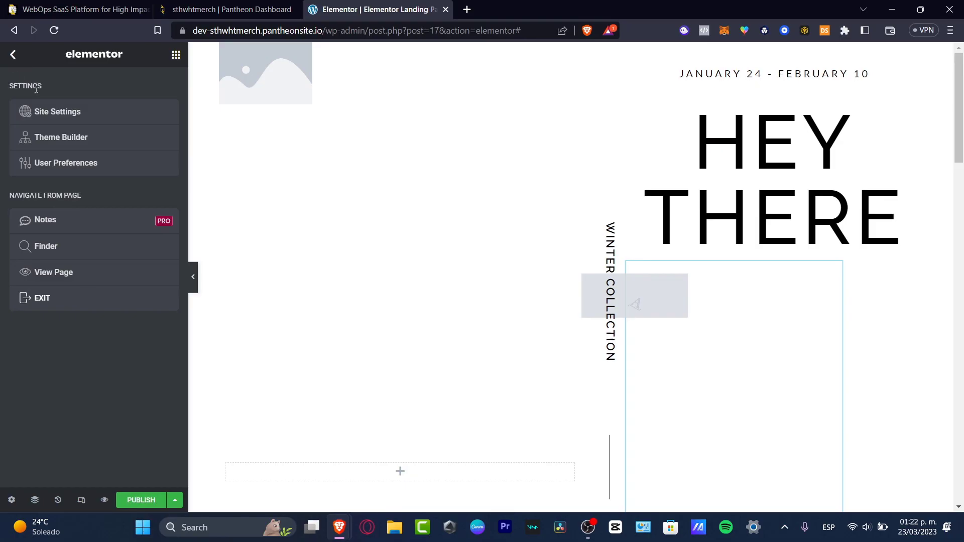
click(95, 301)
click(219, 6)
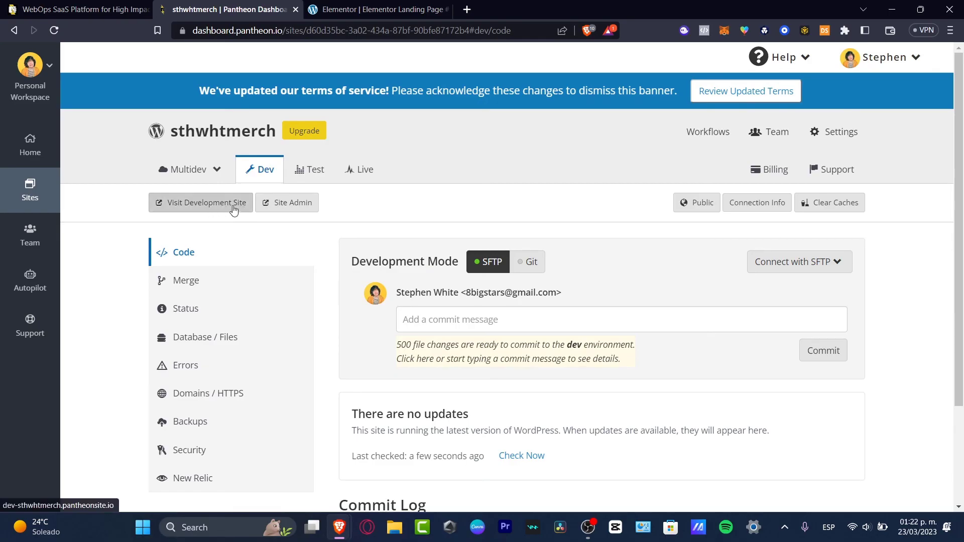
click(303, 210)
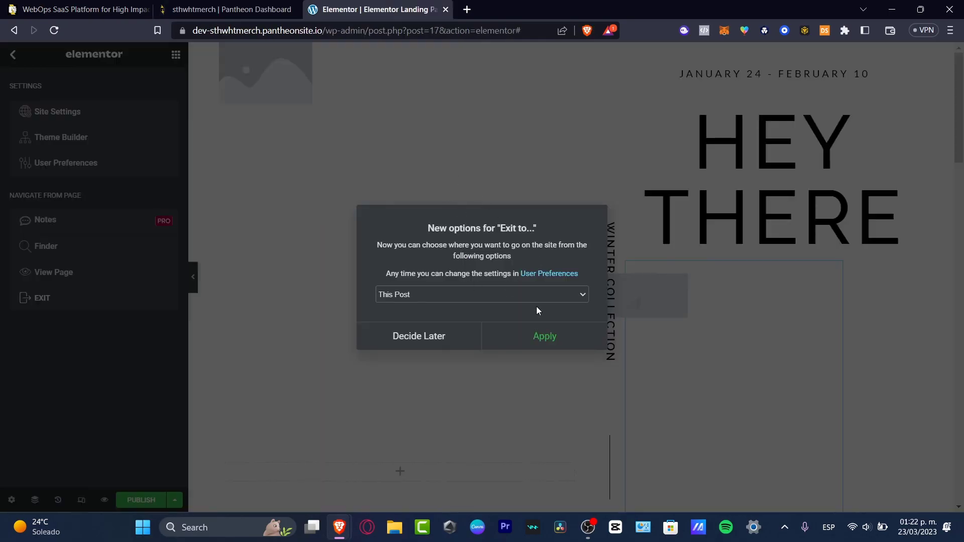
click(554, 339)
click(546, 109)
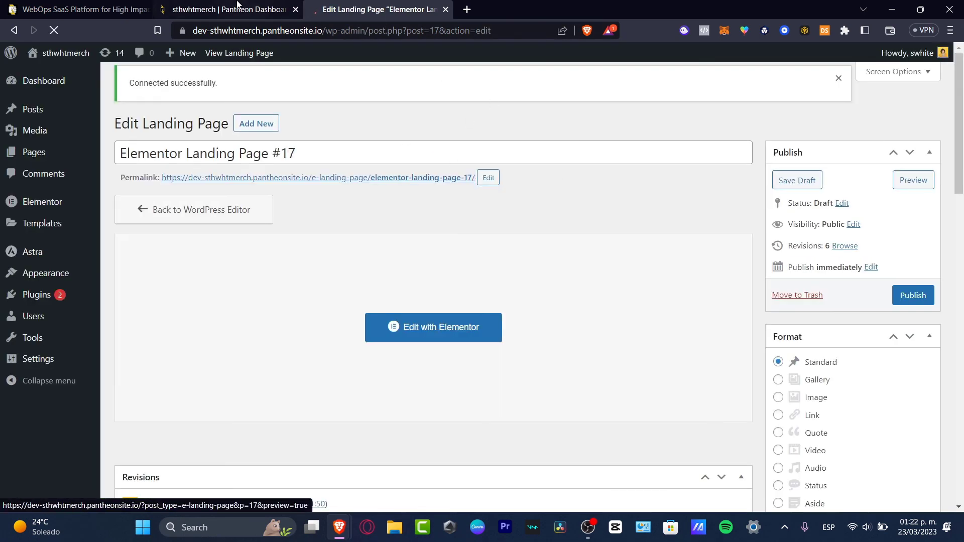
Step: Review the site's Dev environment code page on the Pantheon dashboard and return to the WordPress landing page edit screen
click(237, 7)
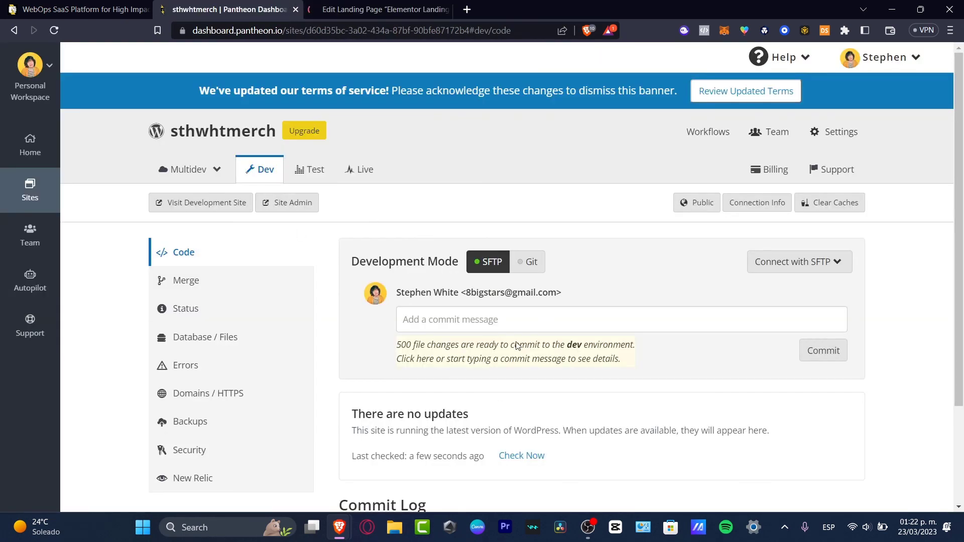
click(383, 7)
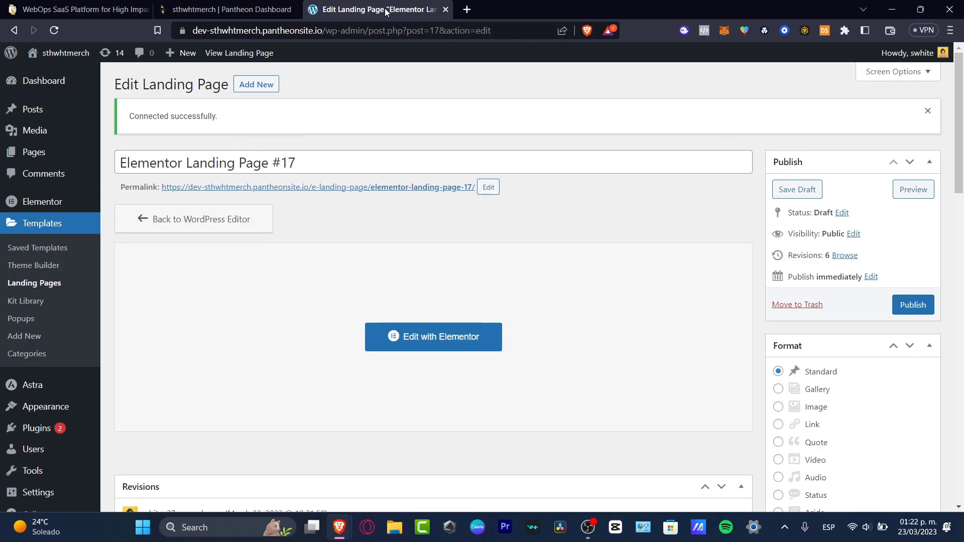
click(235, 9)
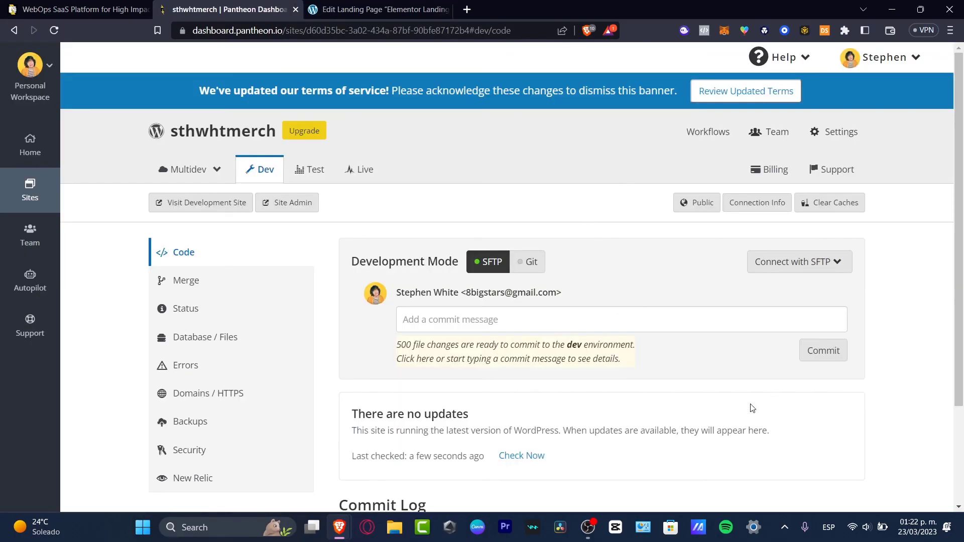
click(382, 14)
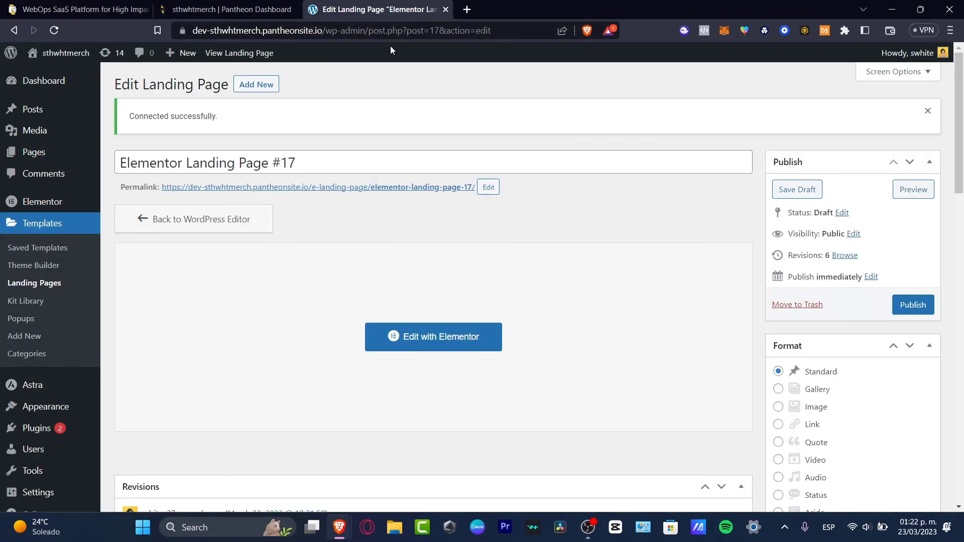